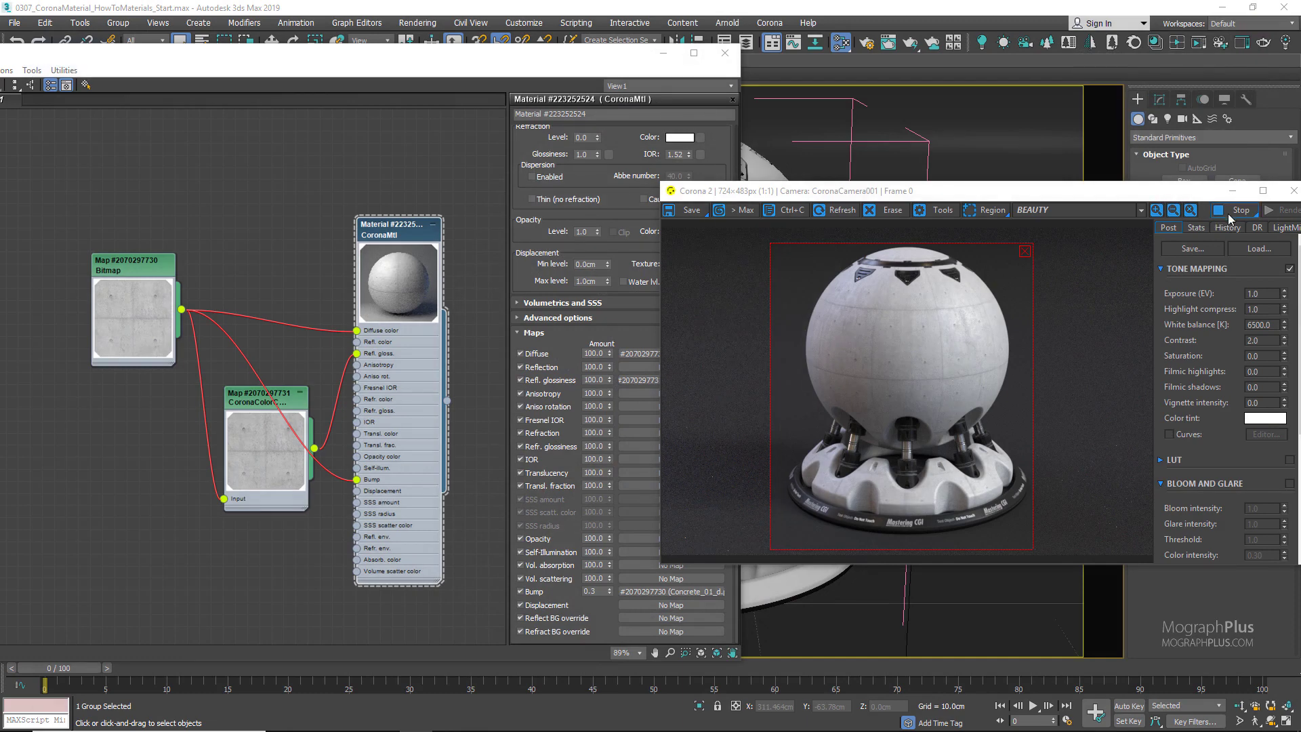
- Stop the interactive render and add a new CoronaMtl node in the Slate view
{"action": "left_click", "coordinate": [1228, 212]}
{"action": "middle_click_drag", "start_coordinate": [270, 463], "coordinate": [276, 262]}
{"action": "right_click", "coordinate": [332, 289]}
{"action": "left_click", "coordinate": [293, 305]}
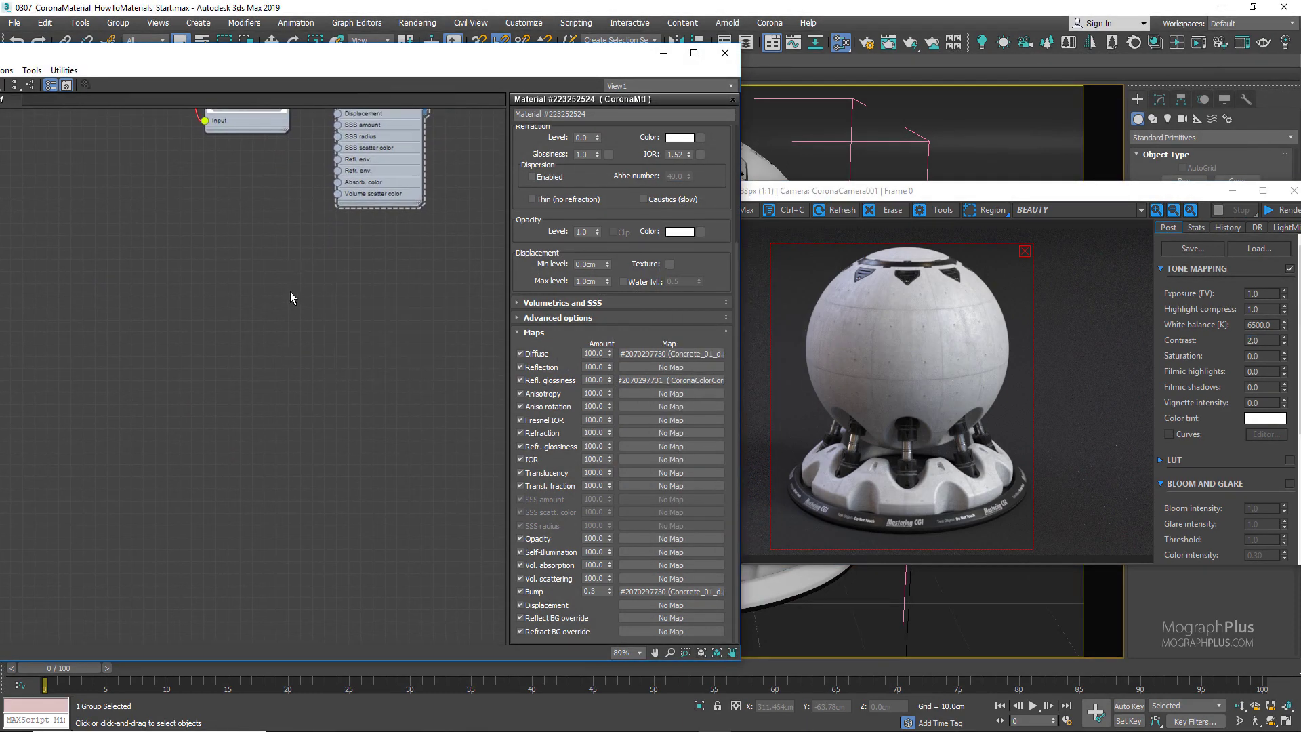
{"action": "middle_click_drag", "start_coordinate": [294, 305], "coordinate": [328, 244]}
{"action": "right_click", "coordinate": [345, 261]}
{"action": "mouse_move", "coordinate": [371, 270]}
{"action": "mouse_move", "coordinate": [511, 294]}
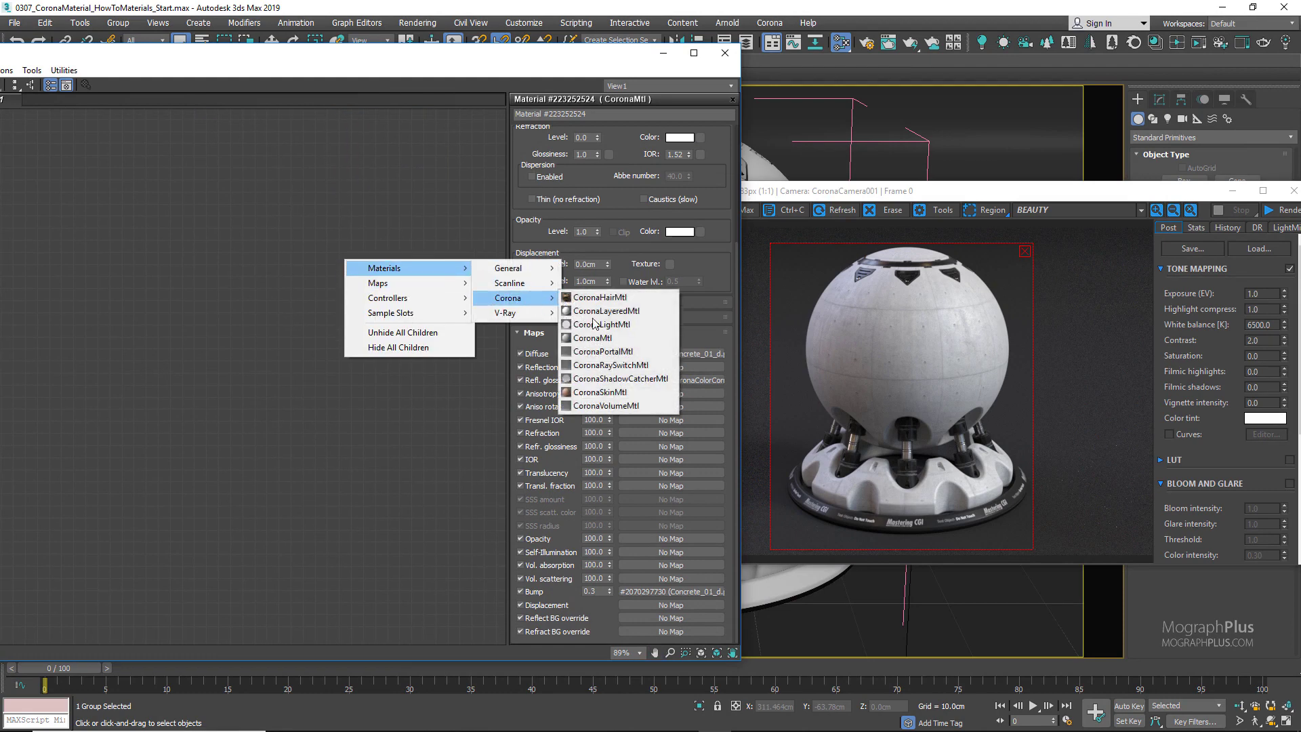
{"action": "left_click", "coordinate": [593, 338]}
- Assign the CoronaMtl to the shader ball, restart the render and show the node's large preview
{"action": "right_click", "coordinate": [339, 255]}
{"action": "left_click", "coordinate": [380, 277]}
{"action": "left_click", "coordinate": [1281, 212]}
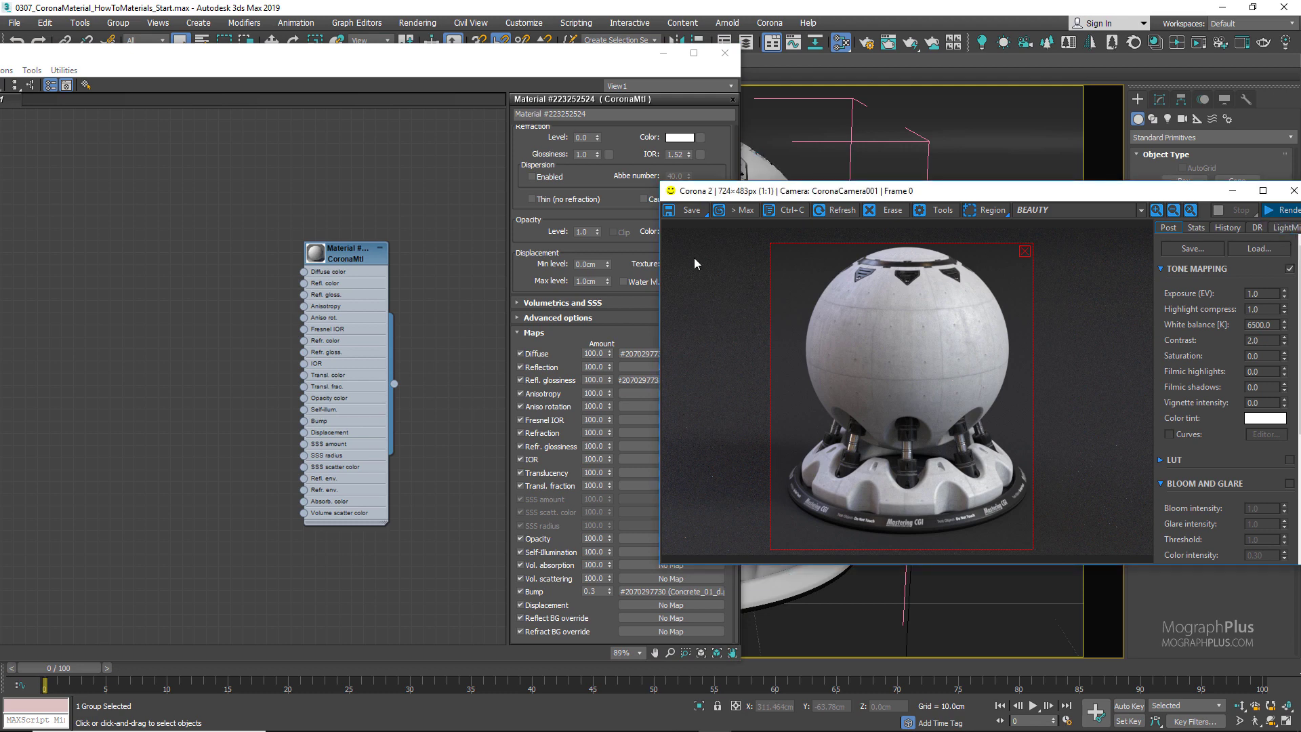
{"action": "double_click", "coordinate": [316, 253]}
{"action": "left_click_drag", "start_coordinate": [316, 244], "coordinate": [376, 239]}
{"action": "scroll", "coordinate": [348, 263], "scroll_direction": "up", "scroll_amount": 3}
{"action": "middle_click_drag", "start_coordinate": [328, 289], "coordinate": [337, 201]}
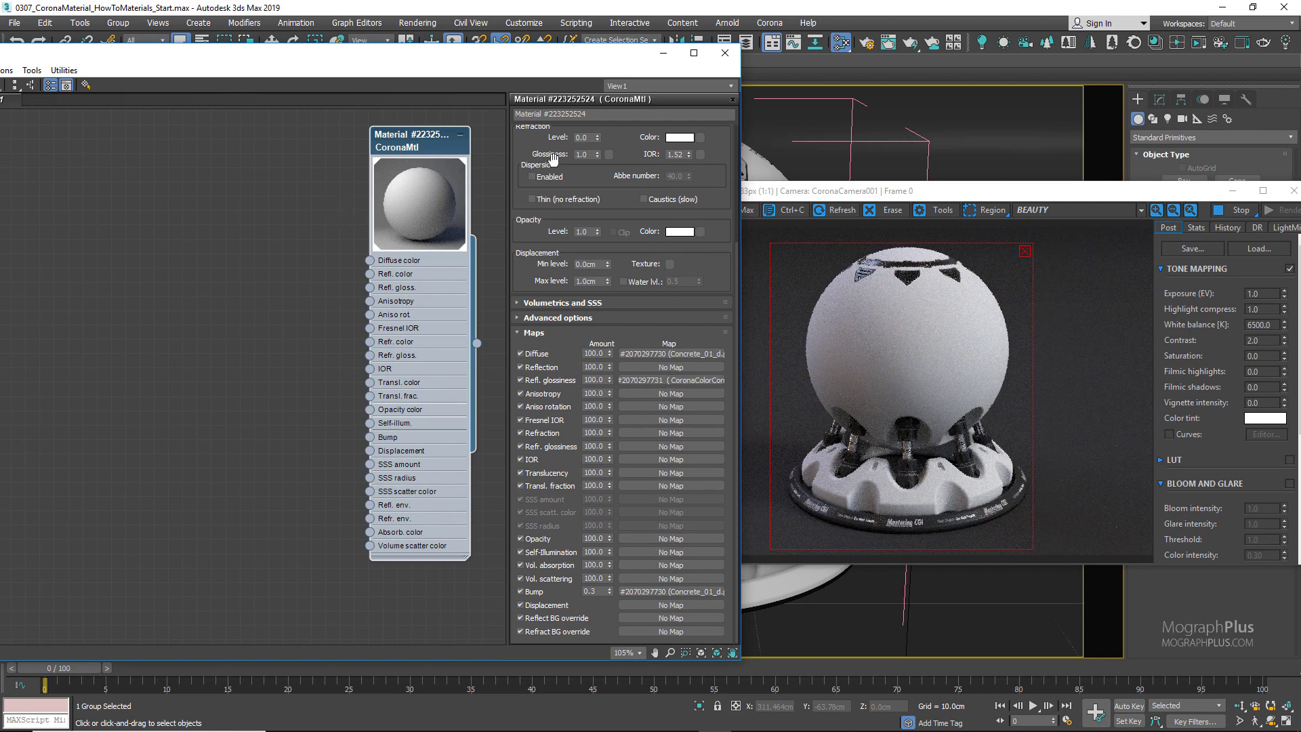
{"action": "scroll", "coordinate": [541, 143], "scroll_direction": "up", "scroll_amount": 5}
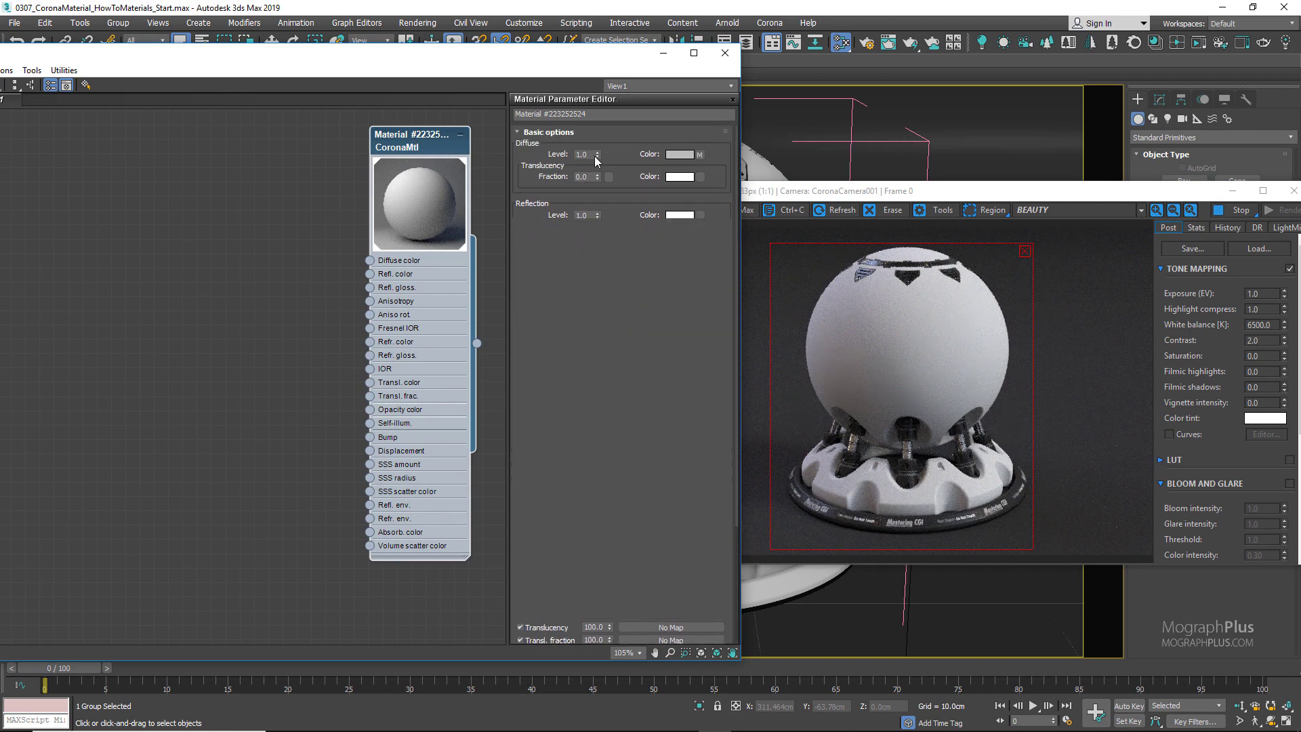
- Set the CoronaMtl's Diffuse Level to 0.0, Reflection Level to 1.0 and Fresnel IOR to 999
{"action": "left_click_drag", "start_coordinate": [470, 156], "coordinate": [470, 157]}
{"action": "double_click", "coordinate": [584, 154]}
{"action": "type", "text": "0"}
{"action": "key", "text": "Return"}
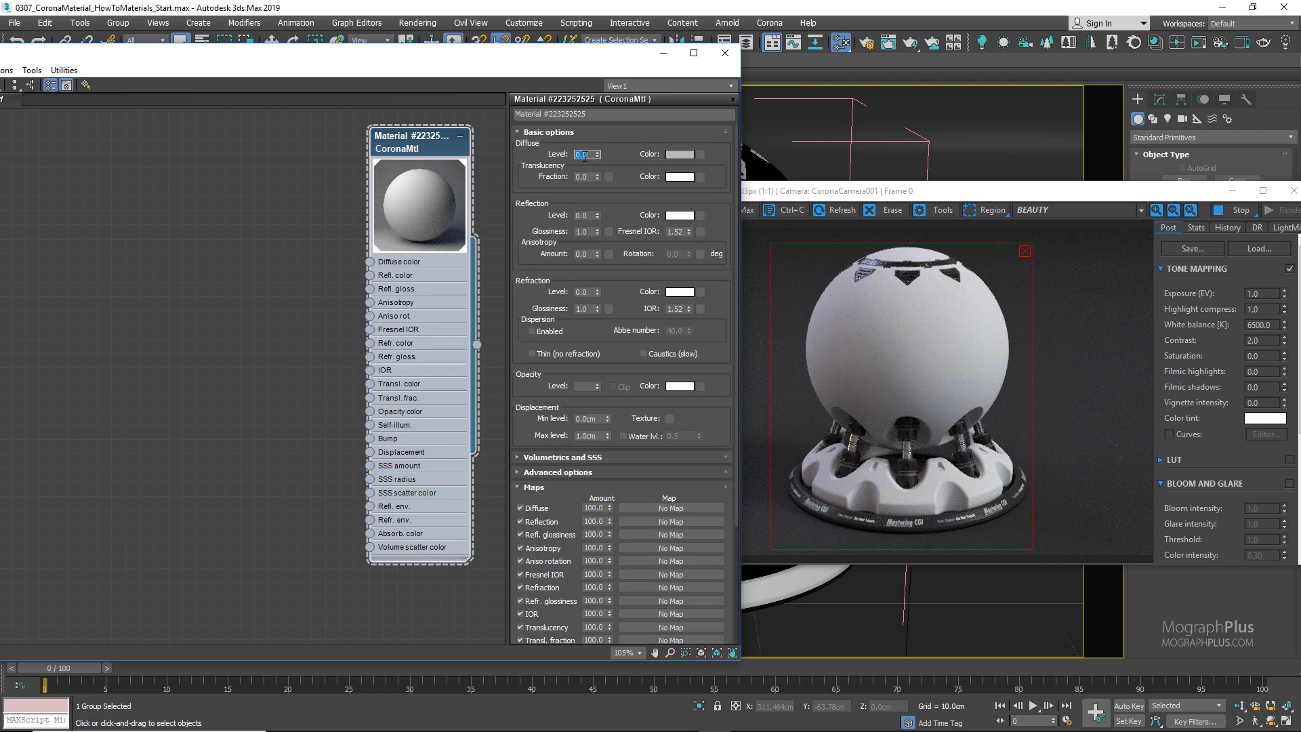
{"action": "double_click", "coordinate": [584, 215]}
{"action": "type", "text": "1"}
{"action": "key", "text": "Return"}
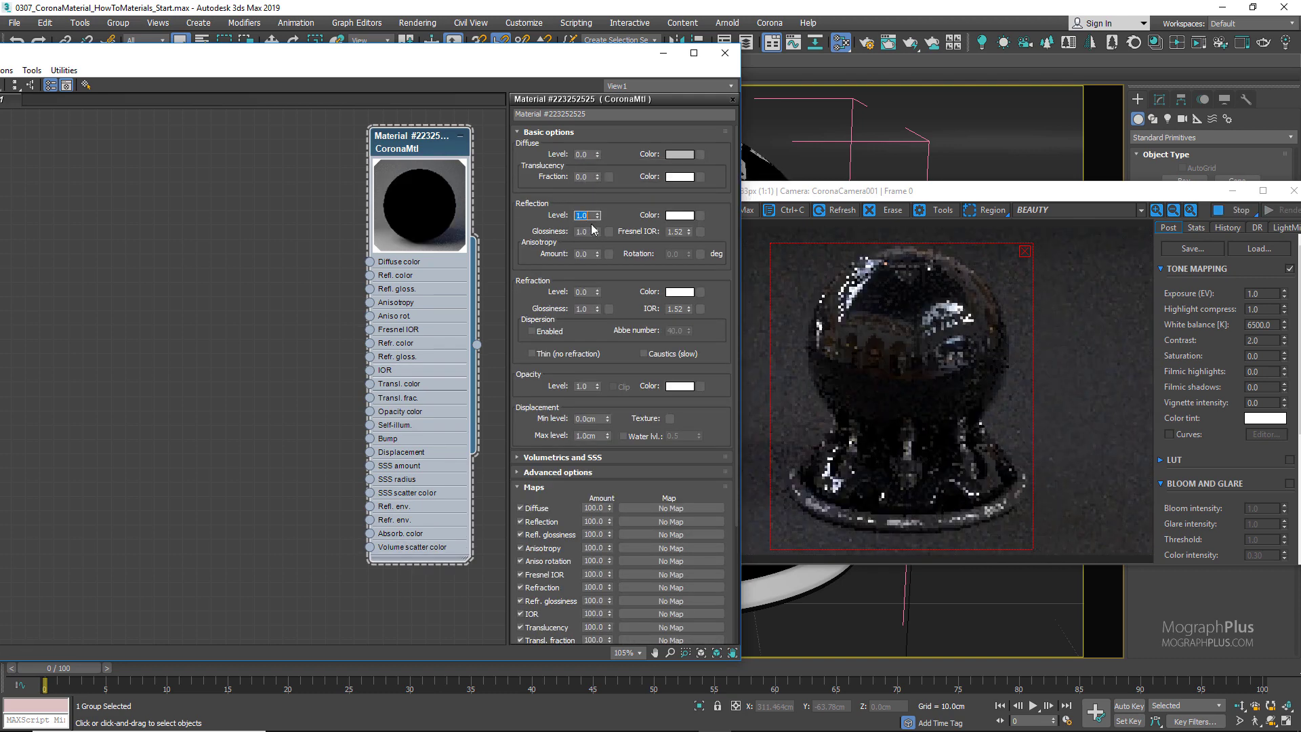
{"action": "double_click", "coordinate": [674, 231]}
{"action": "type", "text": "999"}
{"action": "key", "text": "Return"}
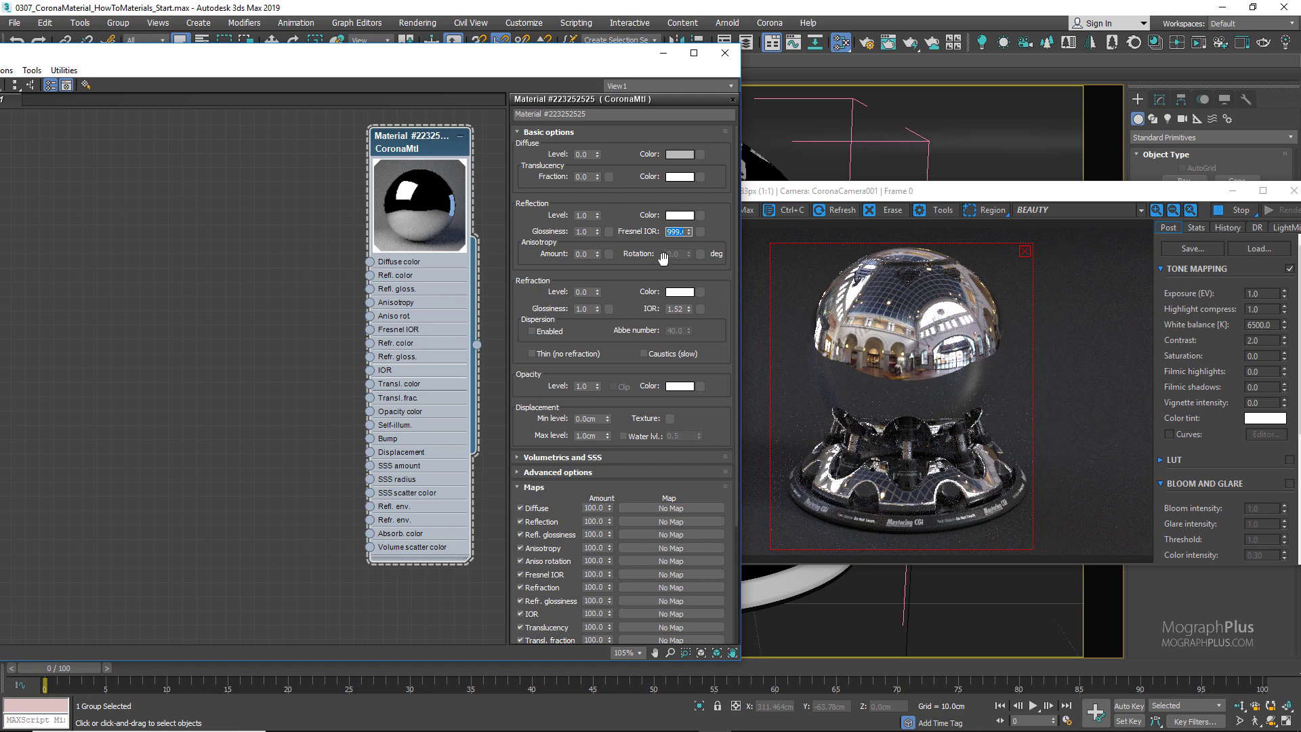
- Set Highlight compress to 2.0 in the Corona frame buffer's Tone Mapping
{"action": "left_click", "coordinate": [1255, 309]}
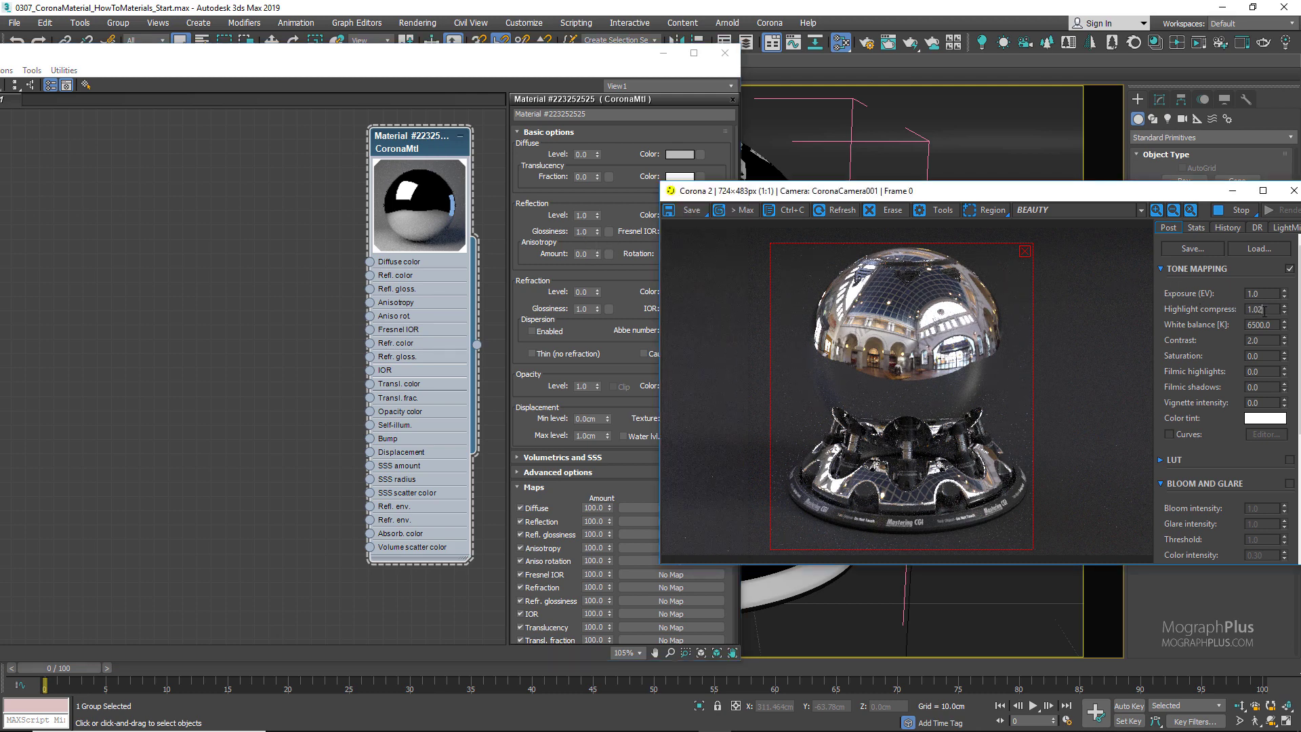
{"action": "double_click", "coordinate": [1264, 310]}
{"action": "left_click", "coordinate": [589, 231]}
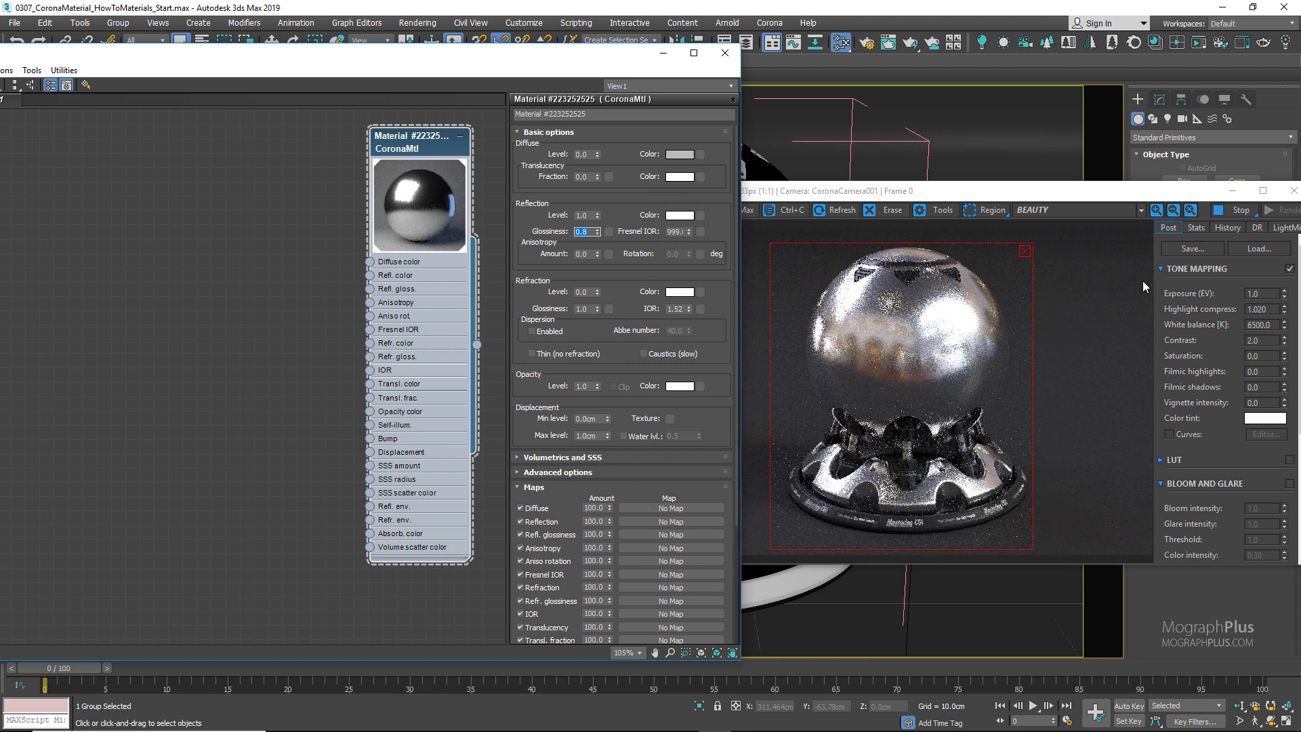
{"action": "double_click", "coordinate": [1261, 309]}
{"action": "type", "text": "2"}
{"action": "key", "text": "Return"}
- Lower the material's Reflection Glossiness from 0.95 to 0.8
{"action": "left_click", "coordinate": [275, 204]}
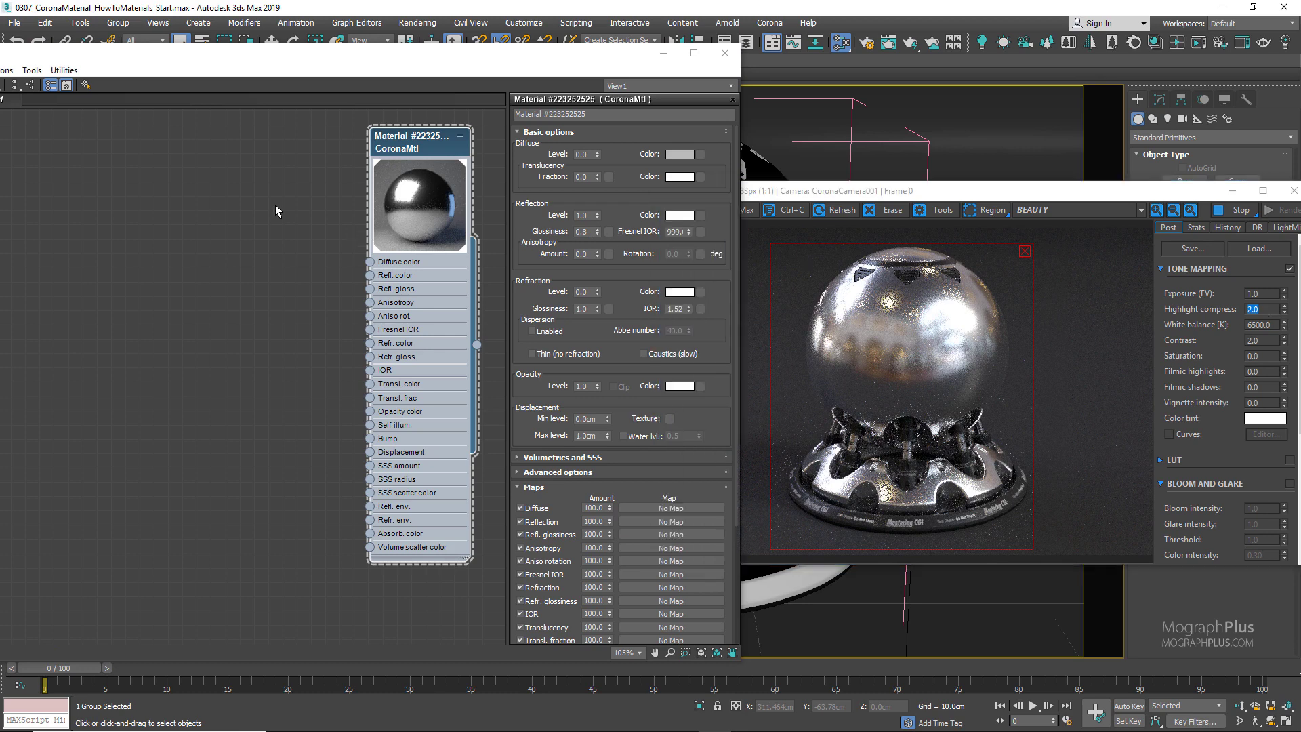
{"action": "left_click", "coordinate": [587, 231]}
{"action": "key", "text": "Return"}
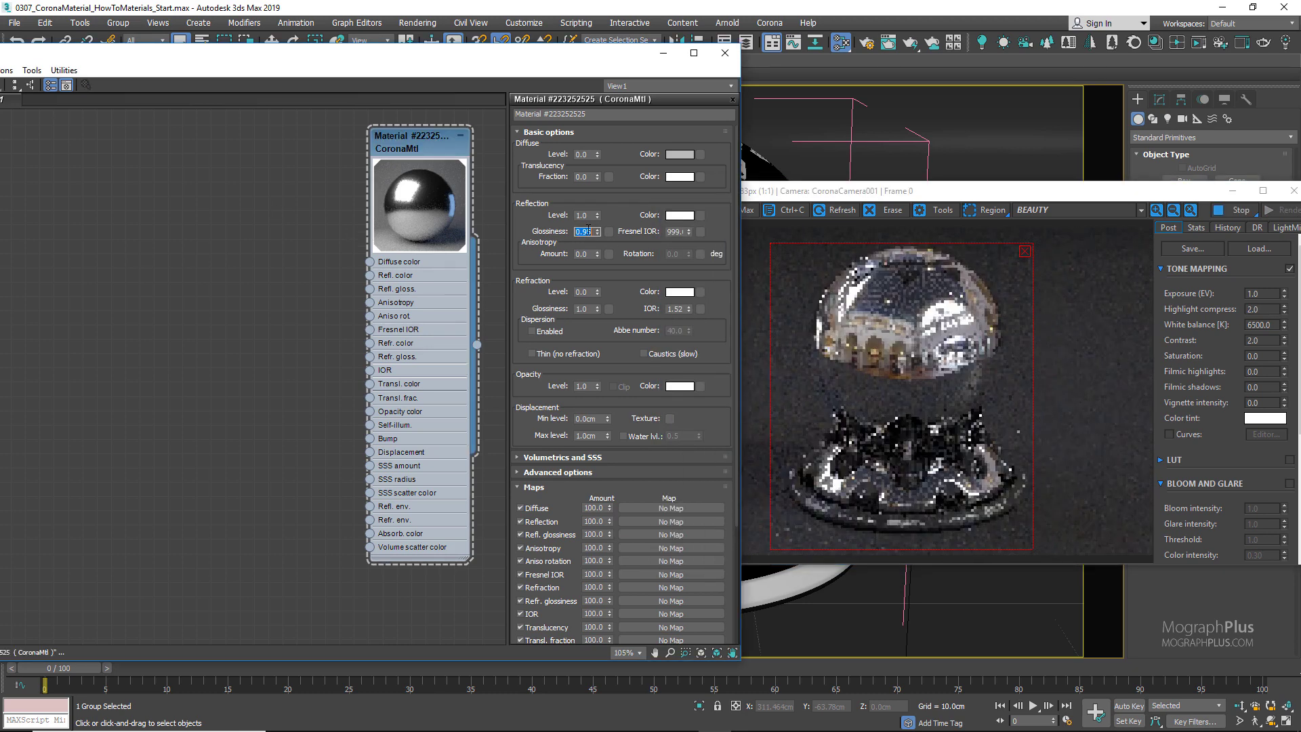
{"action": "type", "text": "0.9"}
{"action": "key", "text": "Return"}
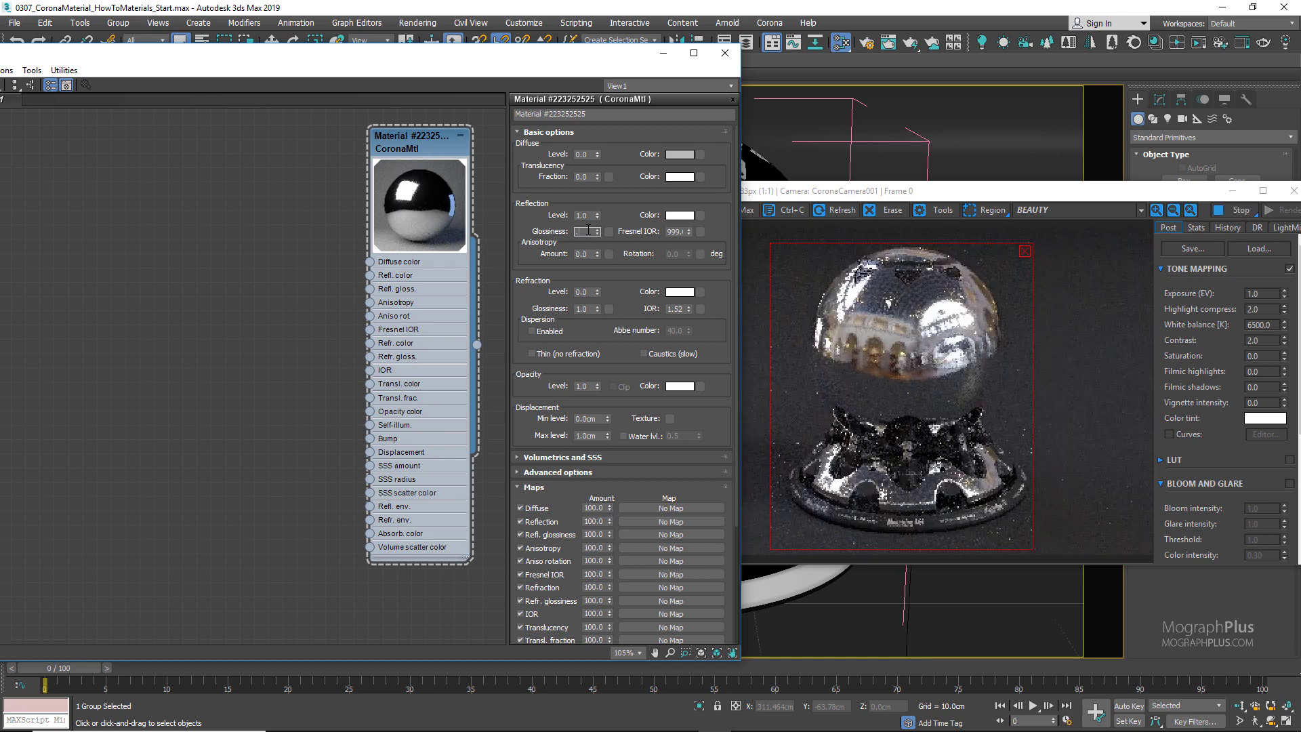
{"action": "type", "text": "0.8"}
{"action": "key", "text": "Return"}
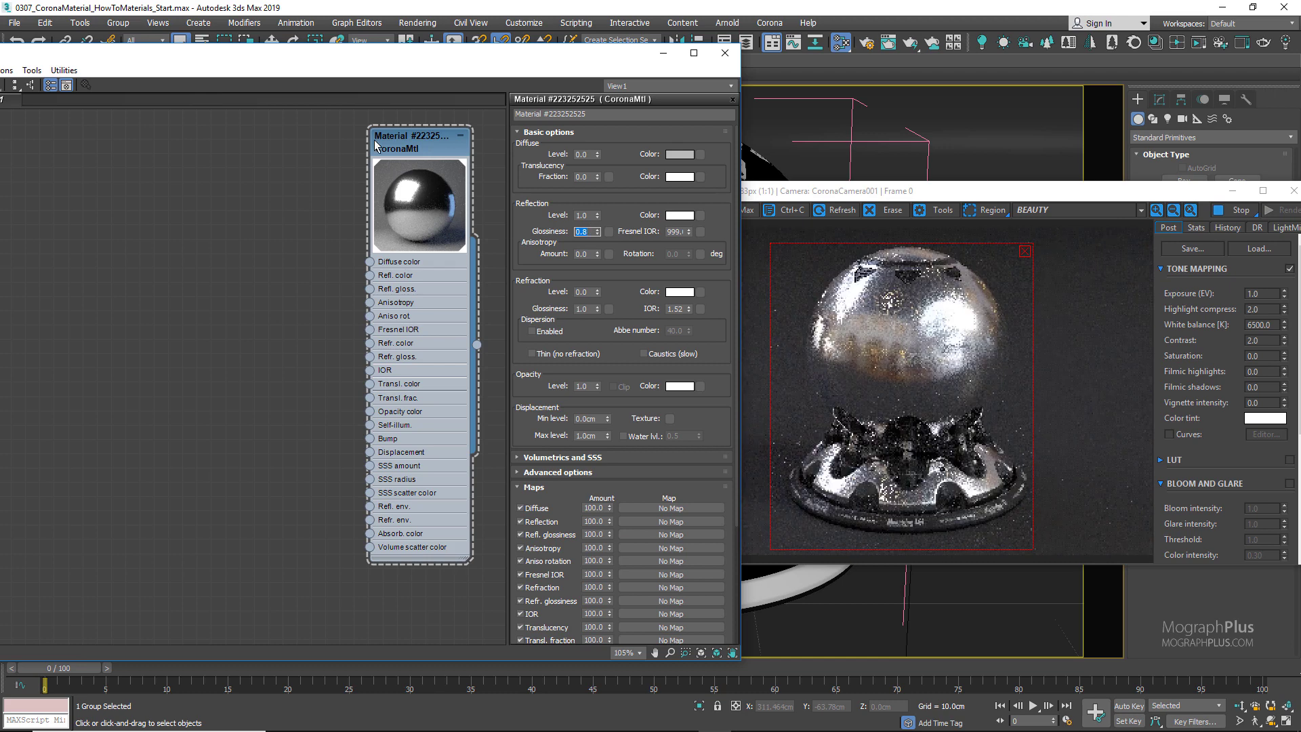
- Create a Bitmap texture node loading the BW1 image
{"action": "right_click", "coordinate": [105, 253]}
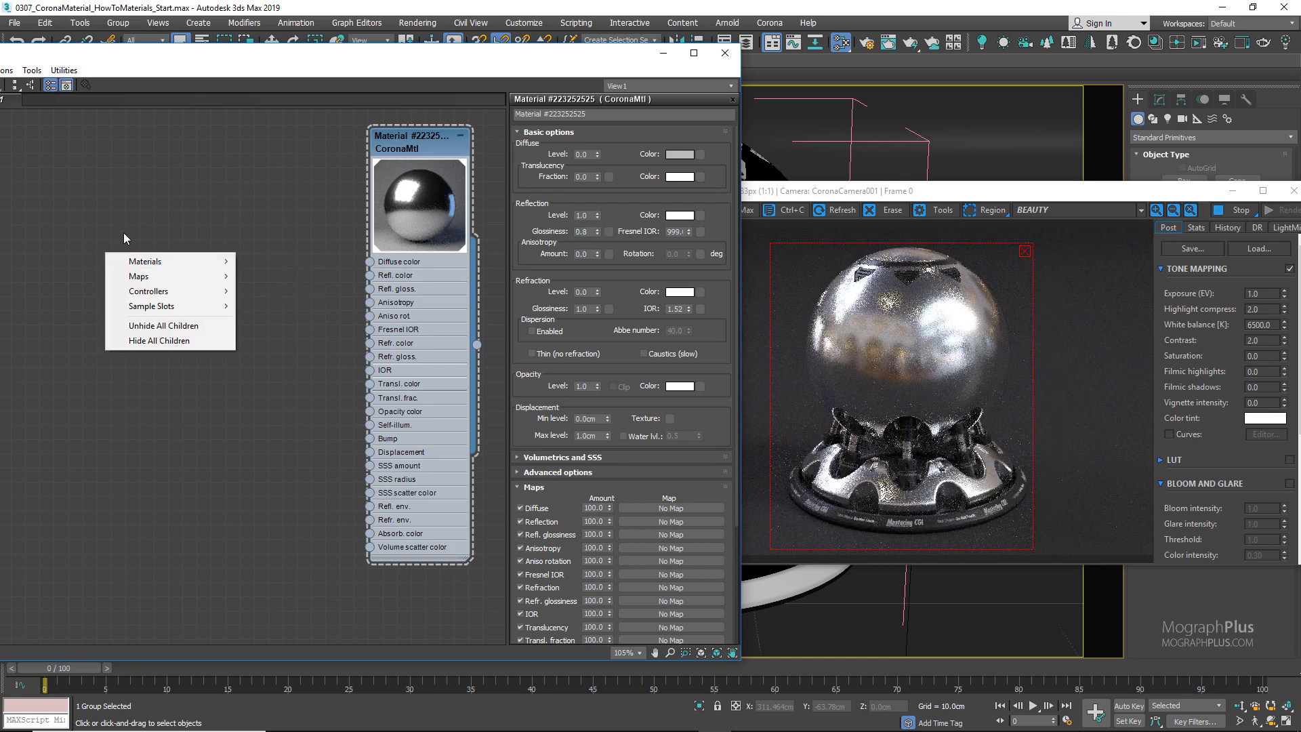
{"action": "mouse_move", "coordinate": [162, 277]}
{"action": "mouse_move", "coordinate": [282, 280]}
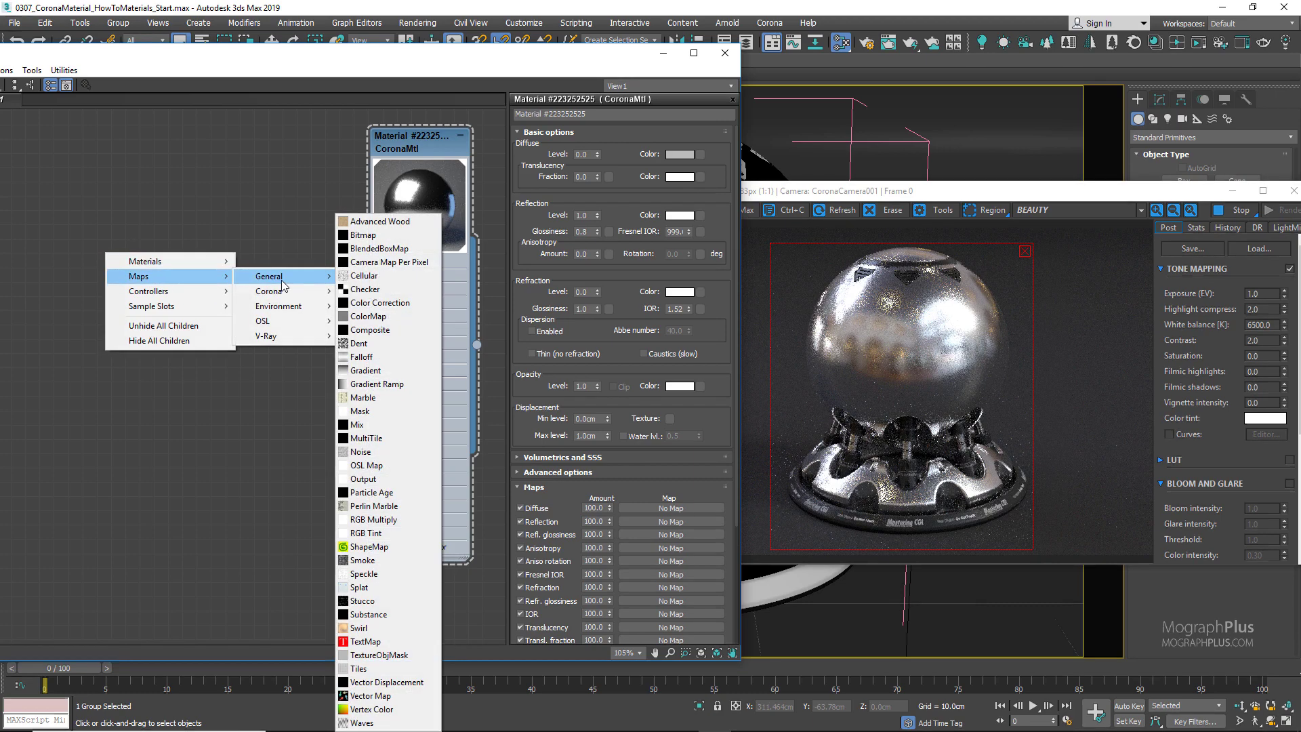
{"action": "left_click", "coordinate": [382, 237]}
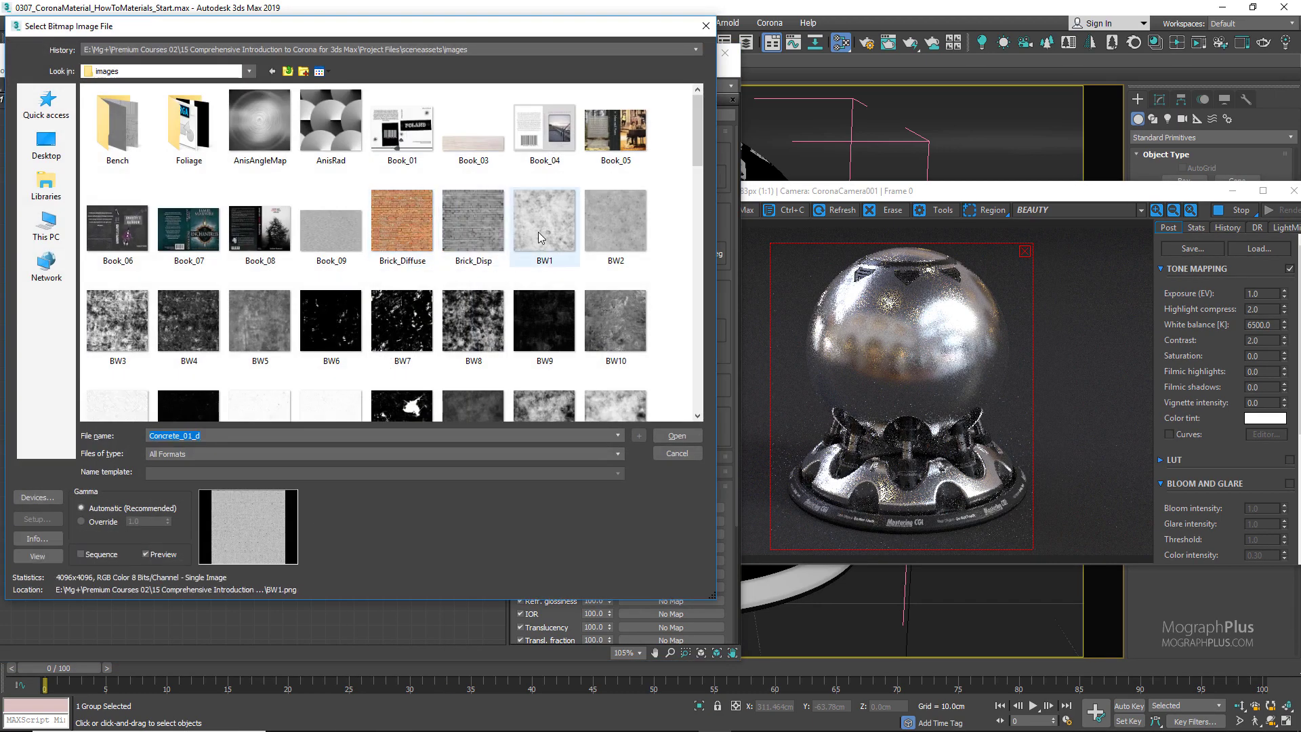
{"action": "double_click", "coordinate": [538, 232]}
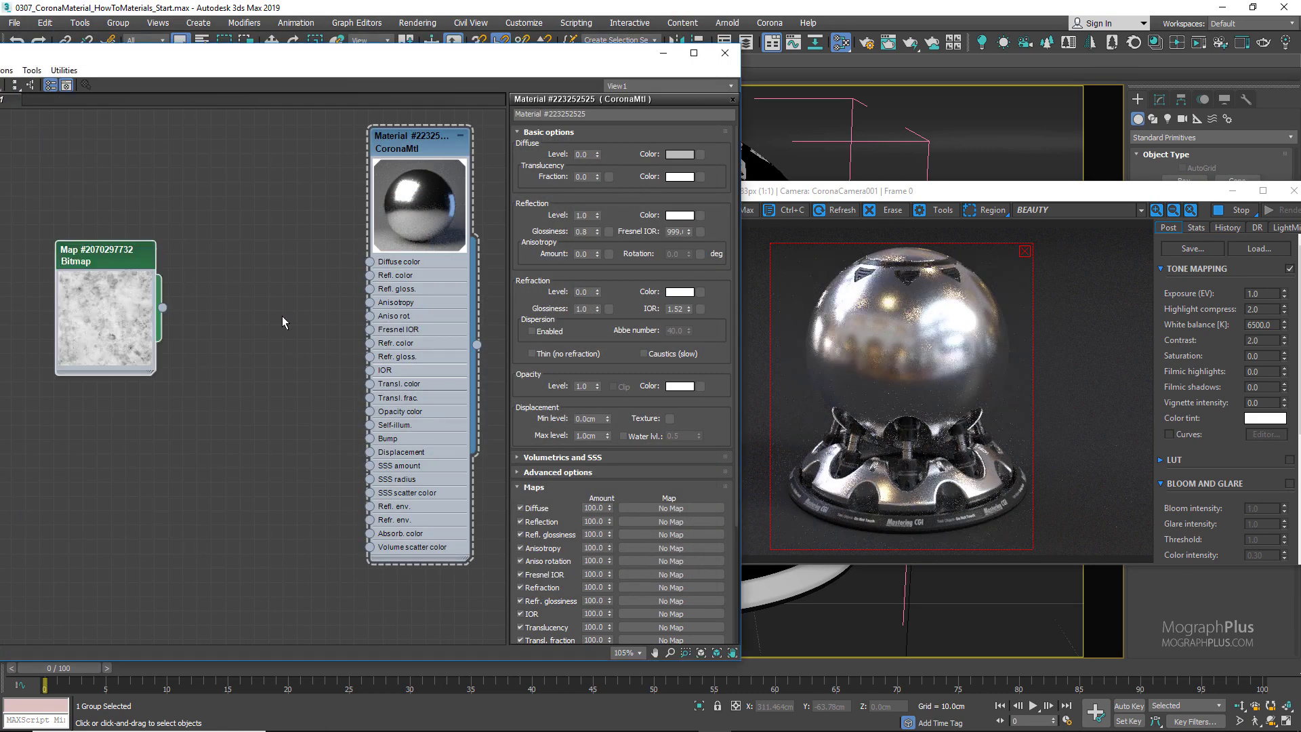
- Set the bitmap's U and V Tiling both to 0.25
{"action": "double_click", "coordinate": [120, 262]}
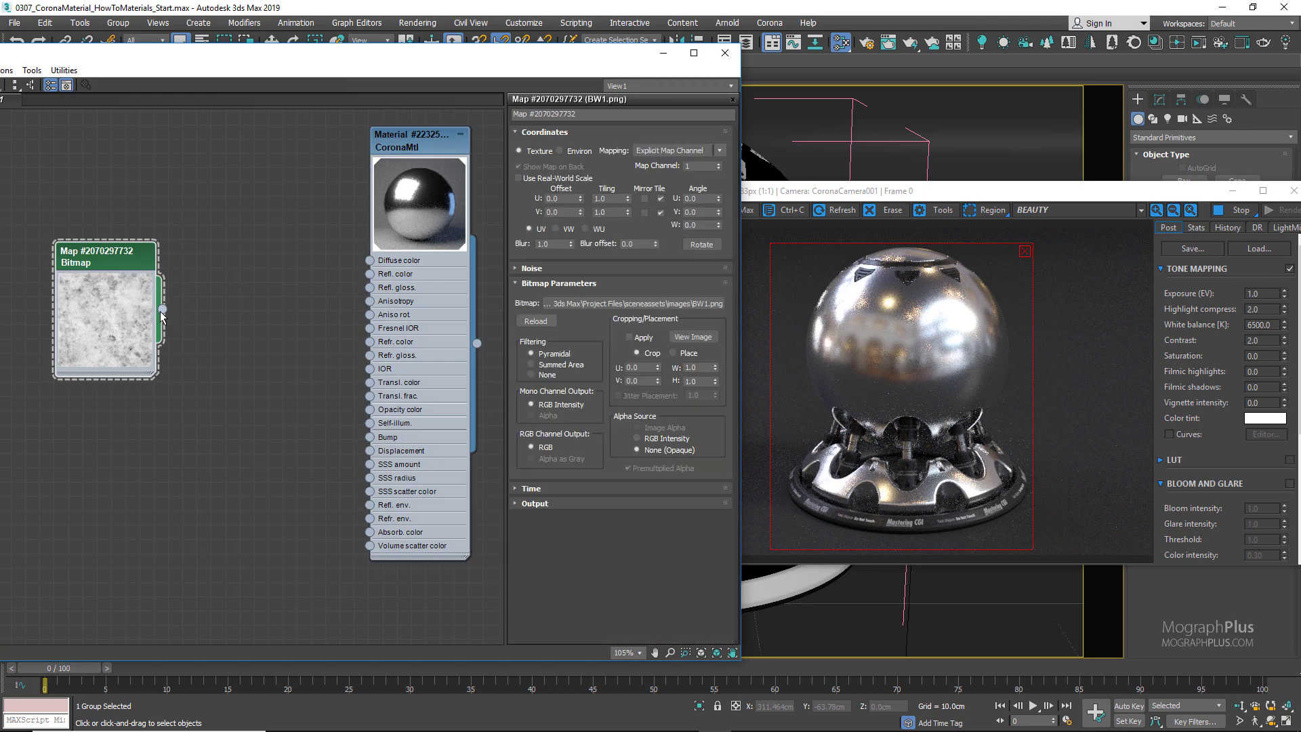
{"action": "double_click", "coordinate": [604, 199]}
{"action": "type", "text": ".25"}
{"action": "key", "text": "Tab"}
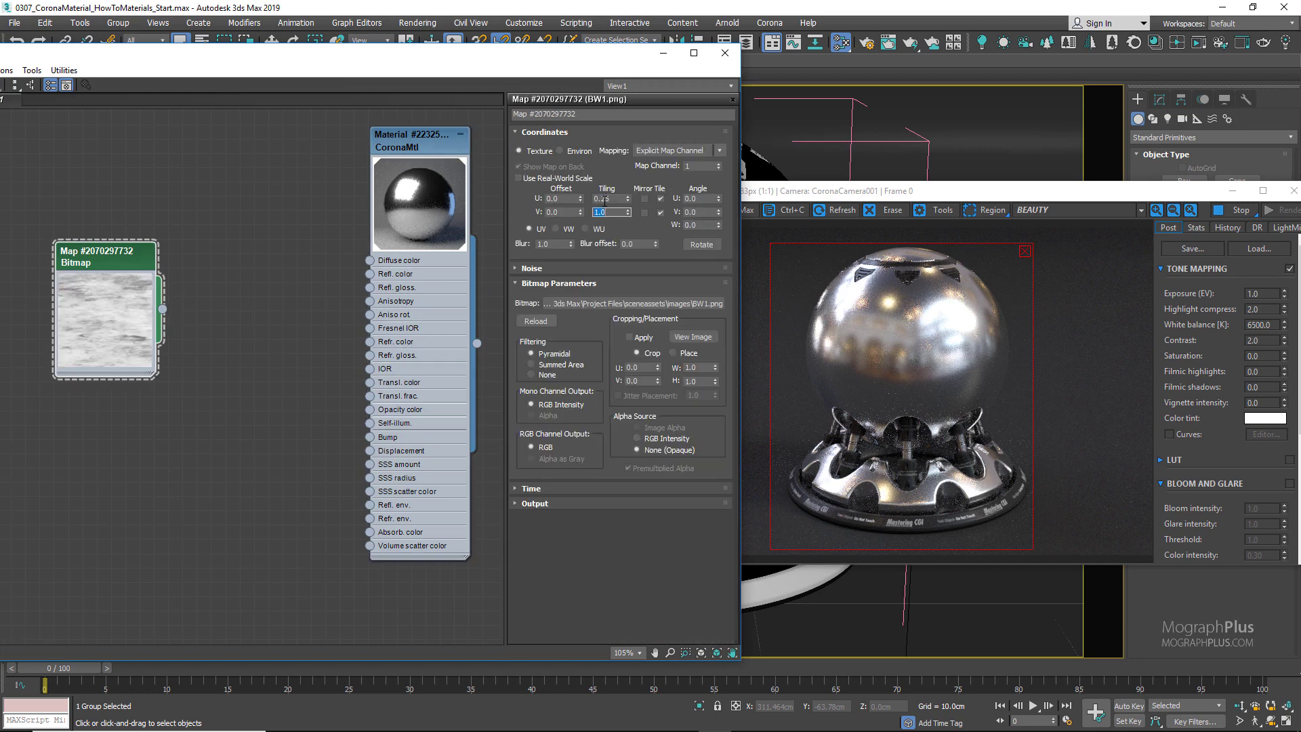
{"action": "type", "text": ".25"}
{"action": "key", "text": "Return"}
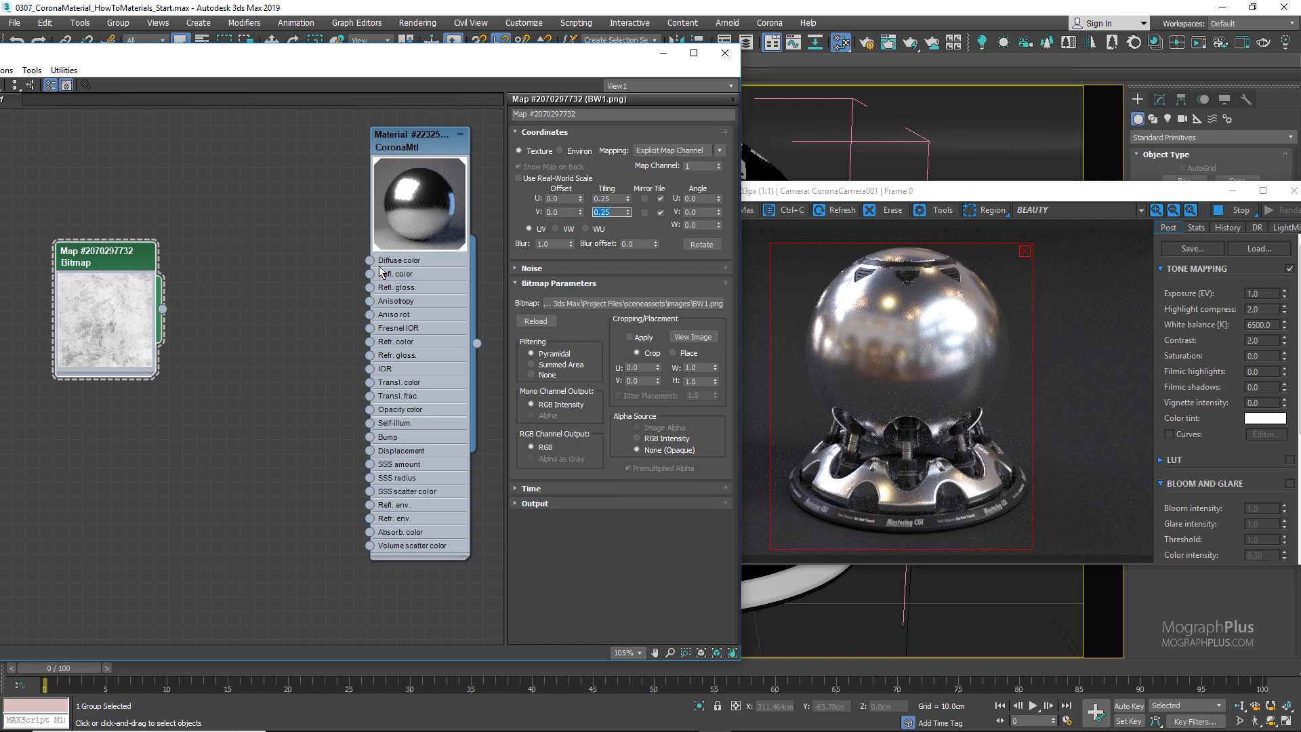
- Wire the BW1 bitmap into Refl. gloss, enable its colour map and raise the left point to 0.7
{"action": "left_click_drag", "start_coordinate": [163, 309], "coordinate": [364, 296]}
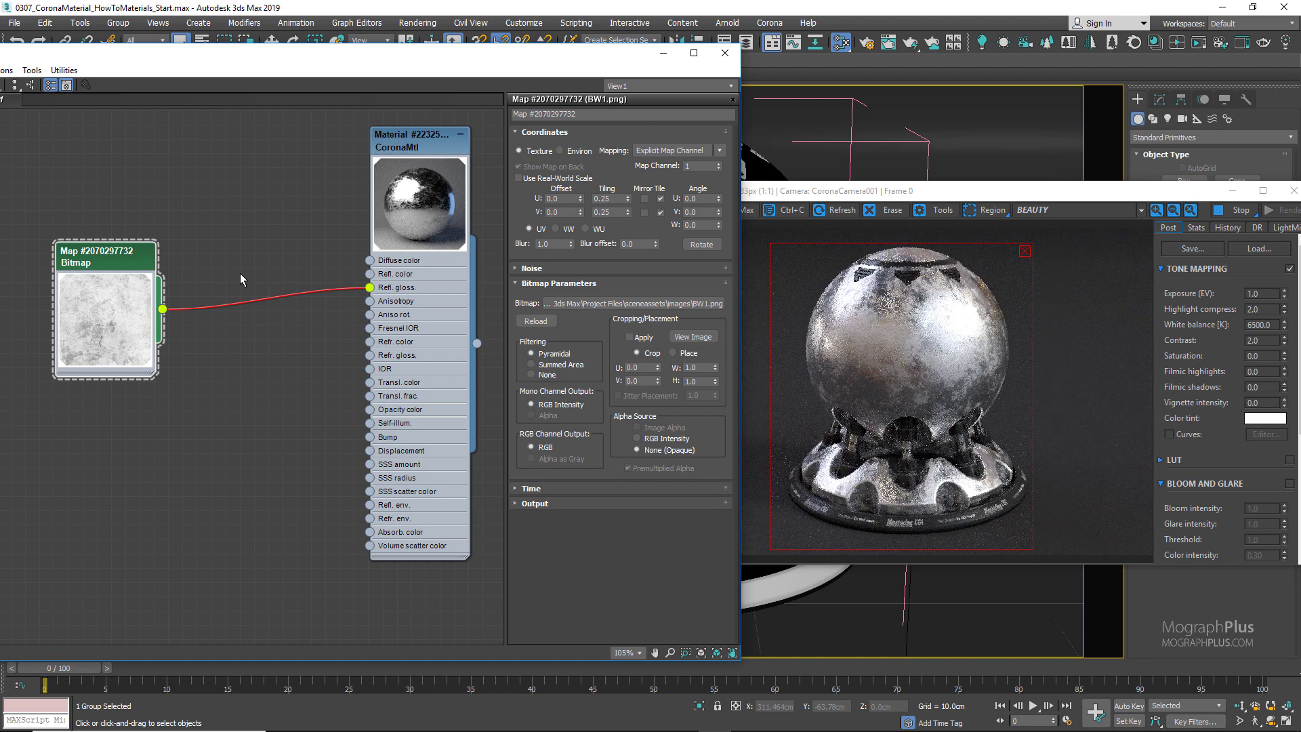
{"action": "left_click", "coordinate": [584, 503]}
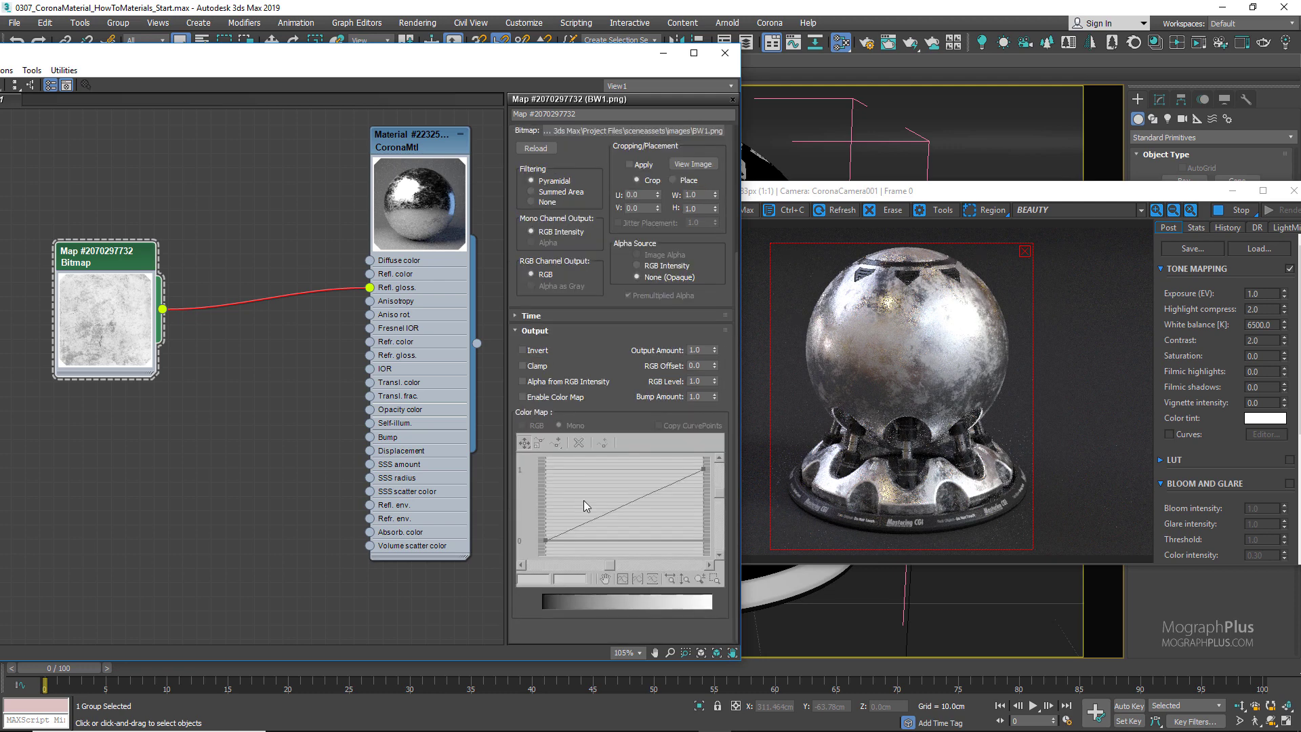
{"action": "left_click", "coordinate": [558, 398]}
{"action": "left_click", "coordinate": [544, 539]}
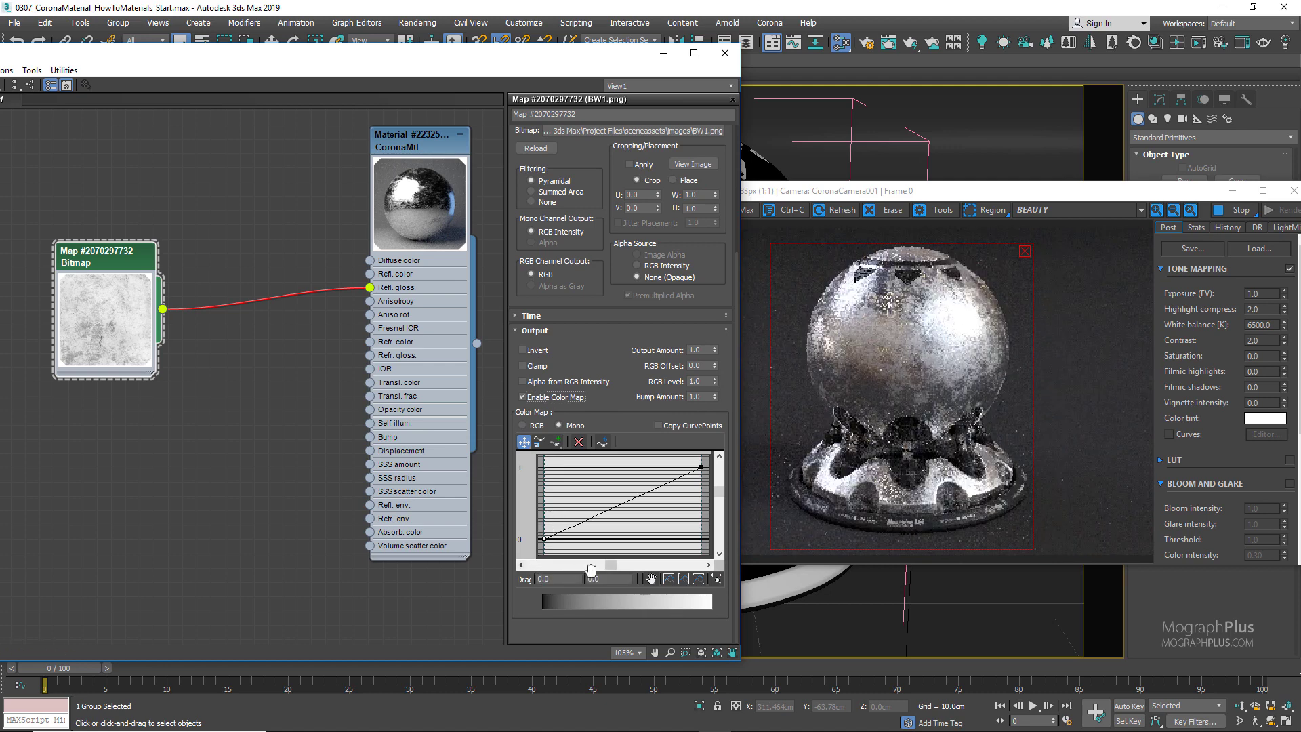
{"action": "left_click", "coordinate": [610, 580]}
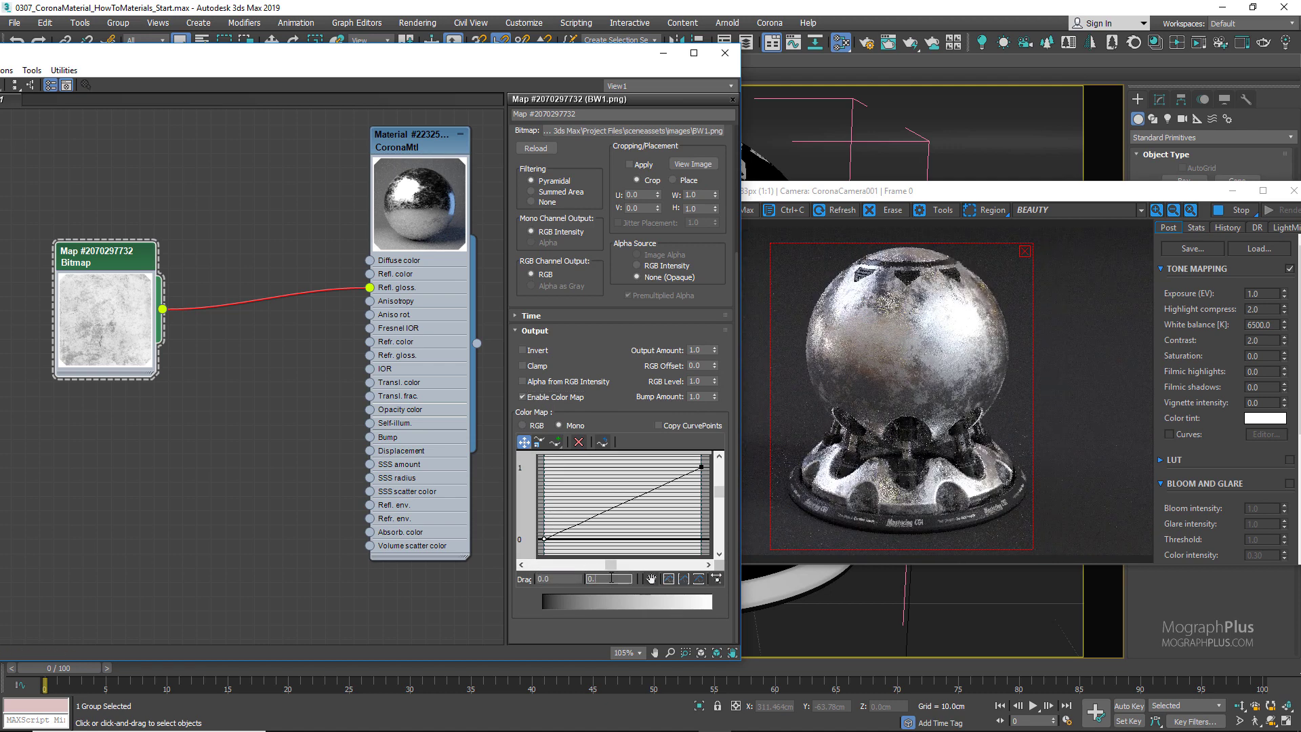
{"action": "type", "text": "7"}
{"action": "key", "text": "Return"}
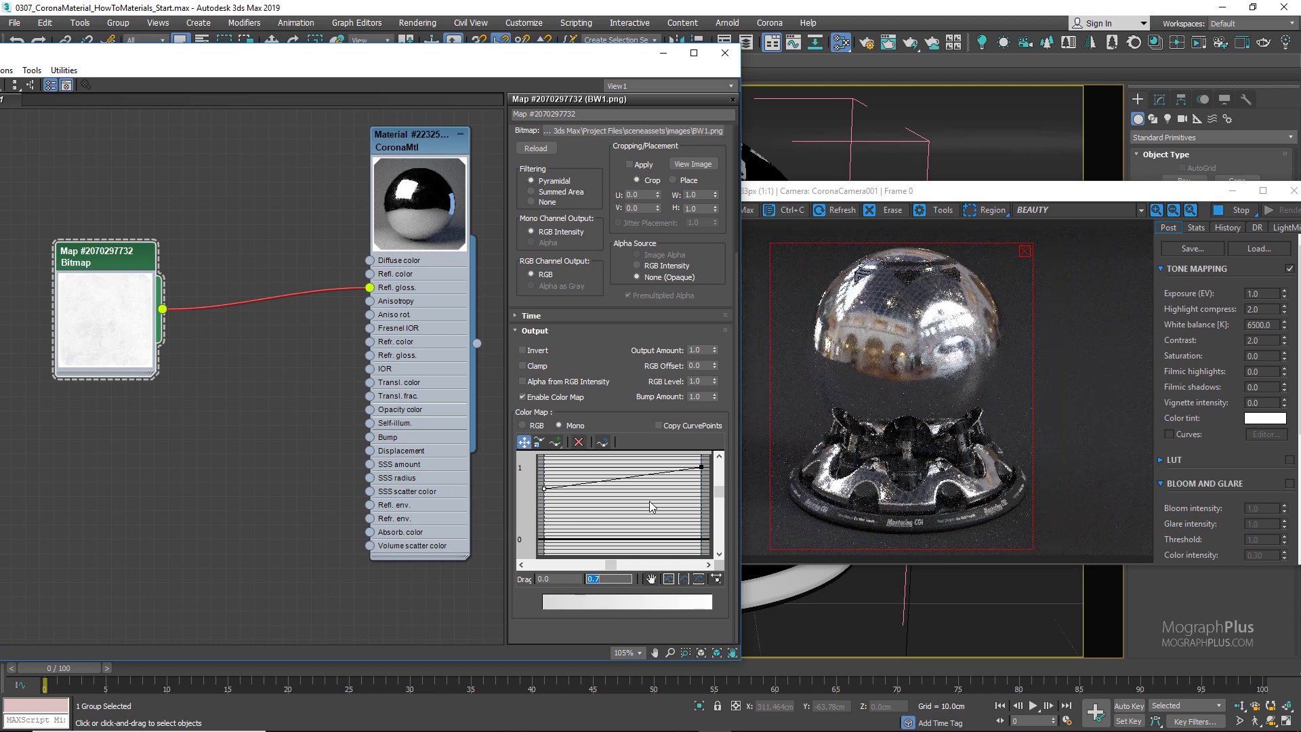
- Set the curve's right endpoint to 0.925, then reposition and resize the Bitmap node
{"action": "left_click", "coordinate": [701, 467]}
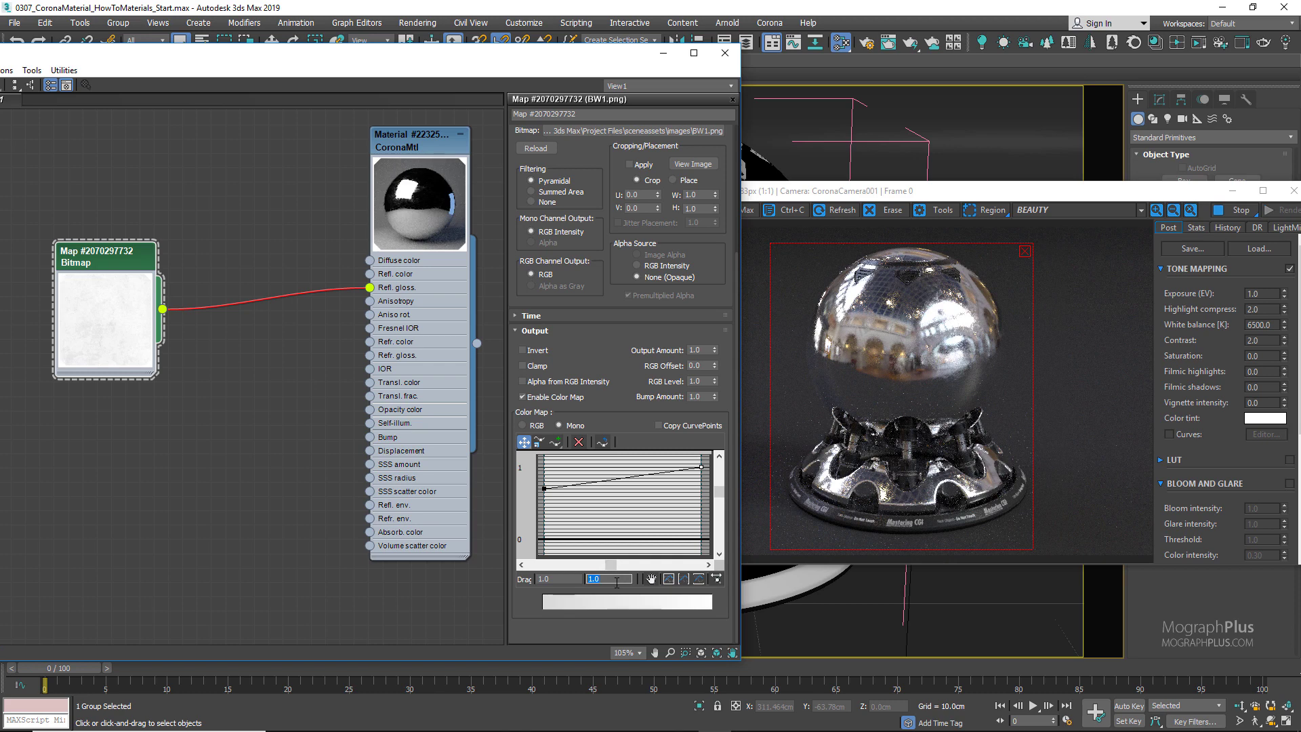
{"action": "key", "text": "Return"}
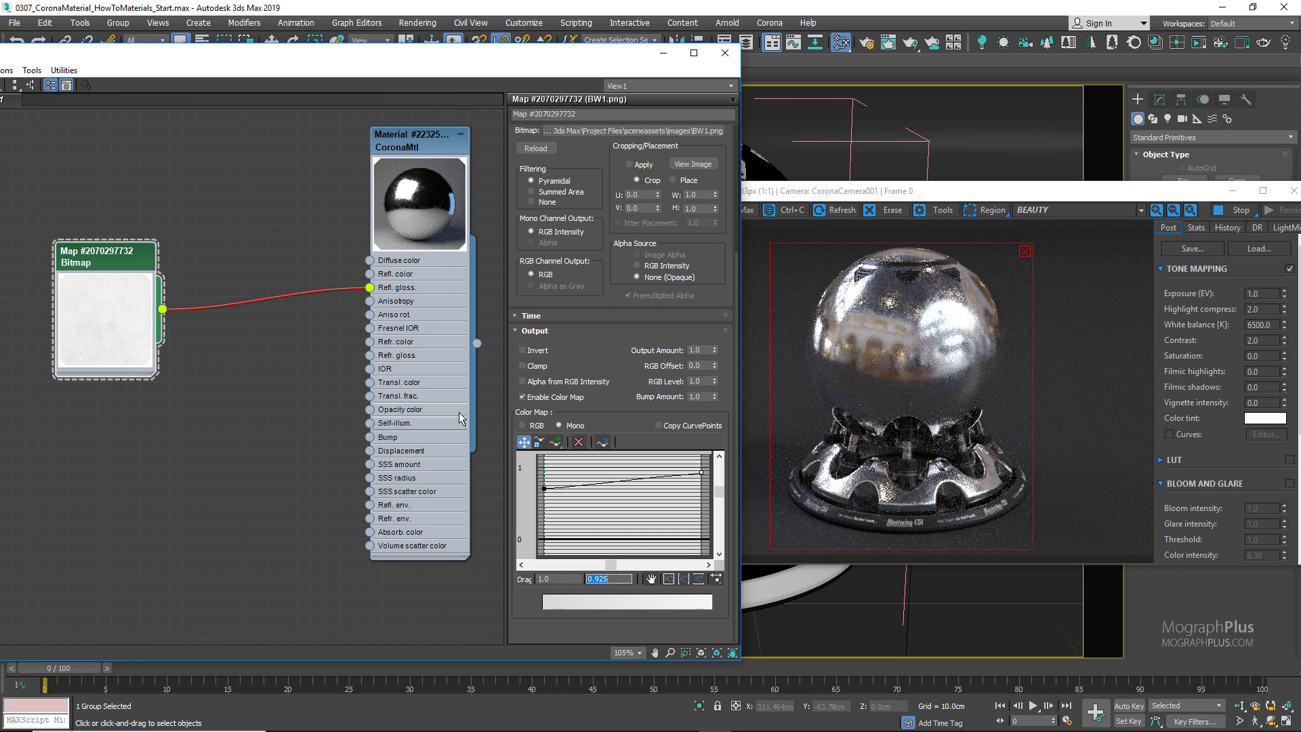
{"action": "left_click_drag", "start_coordinate": [140, 293], "coordinate": [183, 280]}
{"action": "left_click_drag", "start_coordinate": [198, 361], "coordinate": [282, 455]}
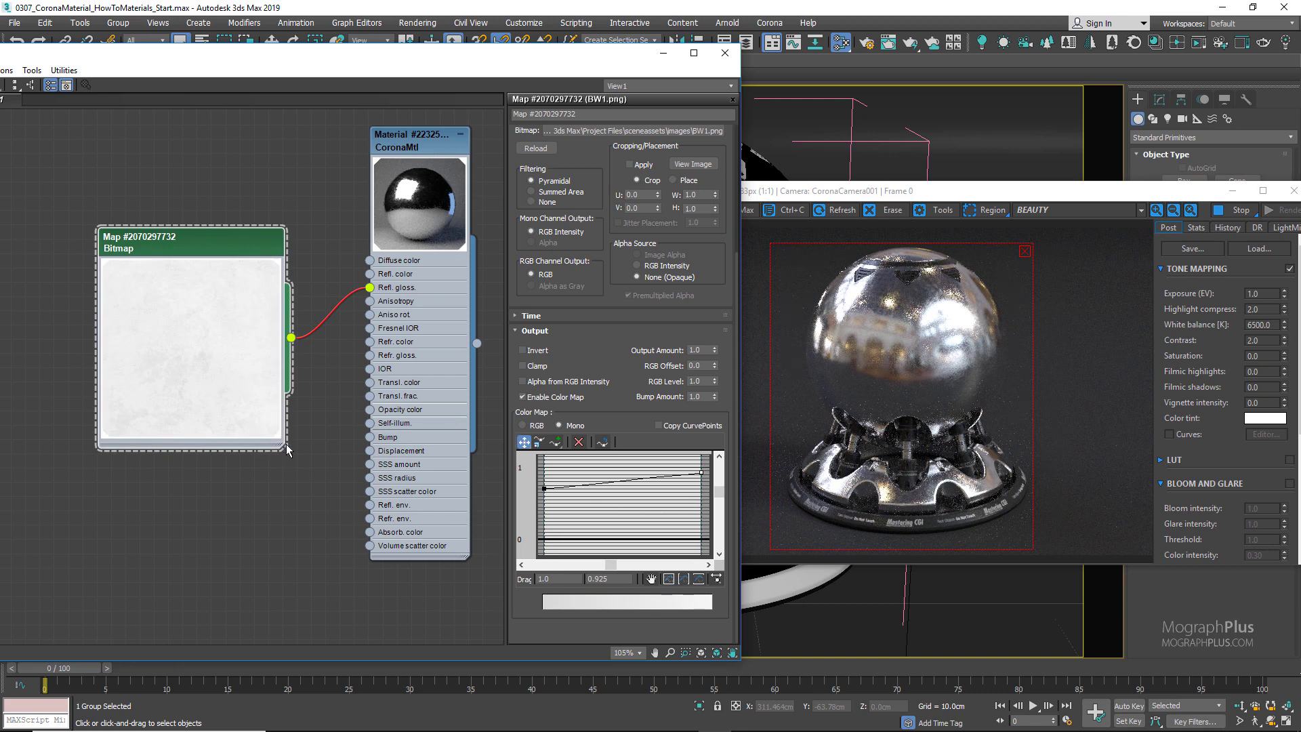
{"action": "left_click_drag", "start_coordinate": [281, 447], "coordinate": [226, 391]}
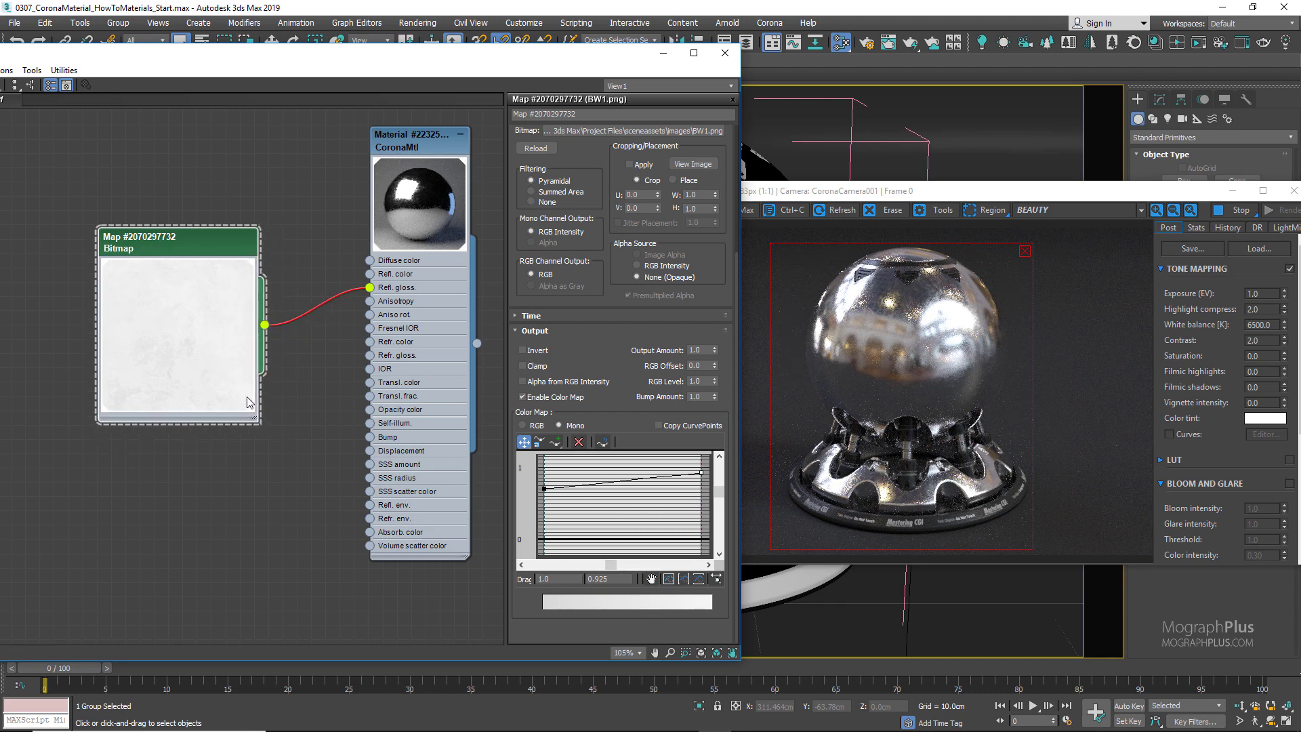
- Set Highlight compress to 3.0 in the Corona frame buffer
{"action": "double_click", "coordinate": [1259, 308]}
{"action": "type", "text": "3"}
{"action": "key", "text": "Return"}
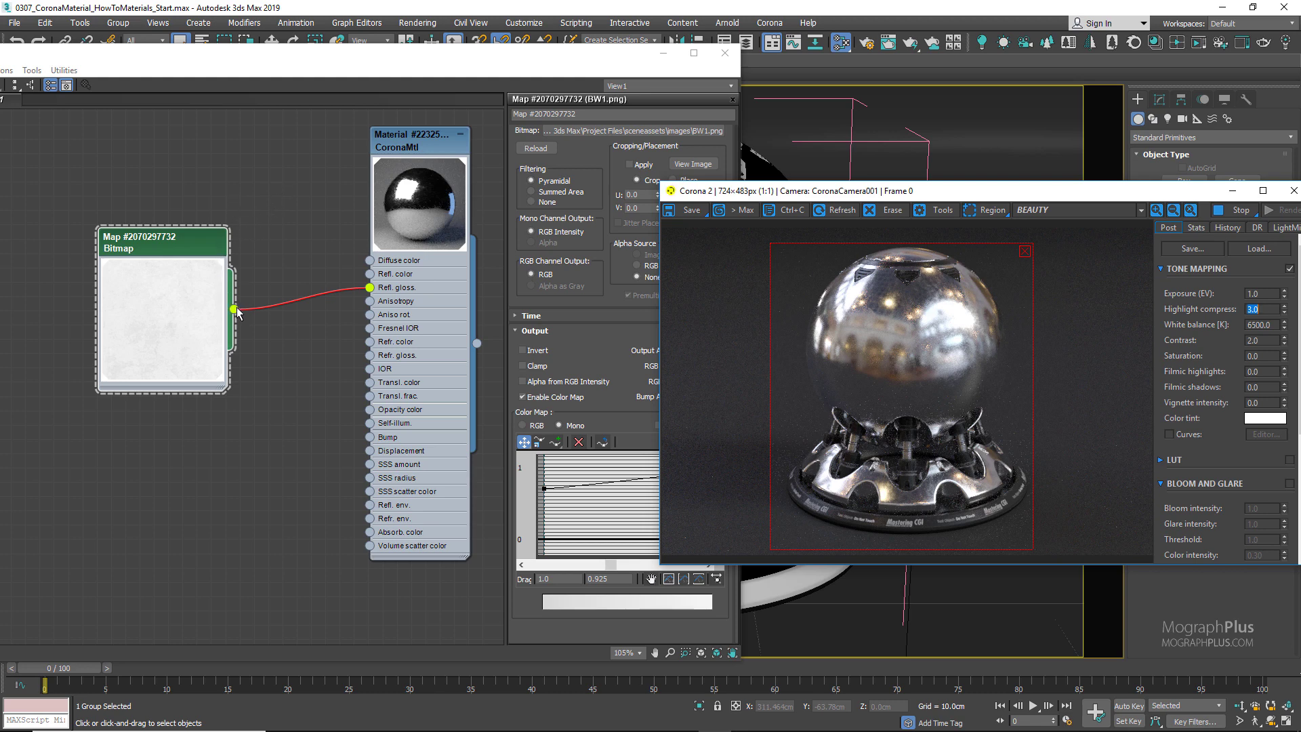
- Connect the BW1 bitmap to the material's Bump input with an amount of 0.02
{"action": "left_click_drag", "start_coordinate": [234, 309], "coordinate": [363, 436]}
{"action": "left_click", "coordinate": [267, 407]}
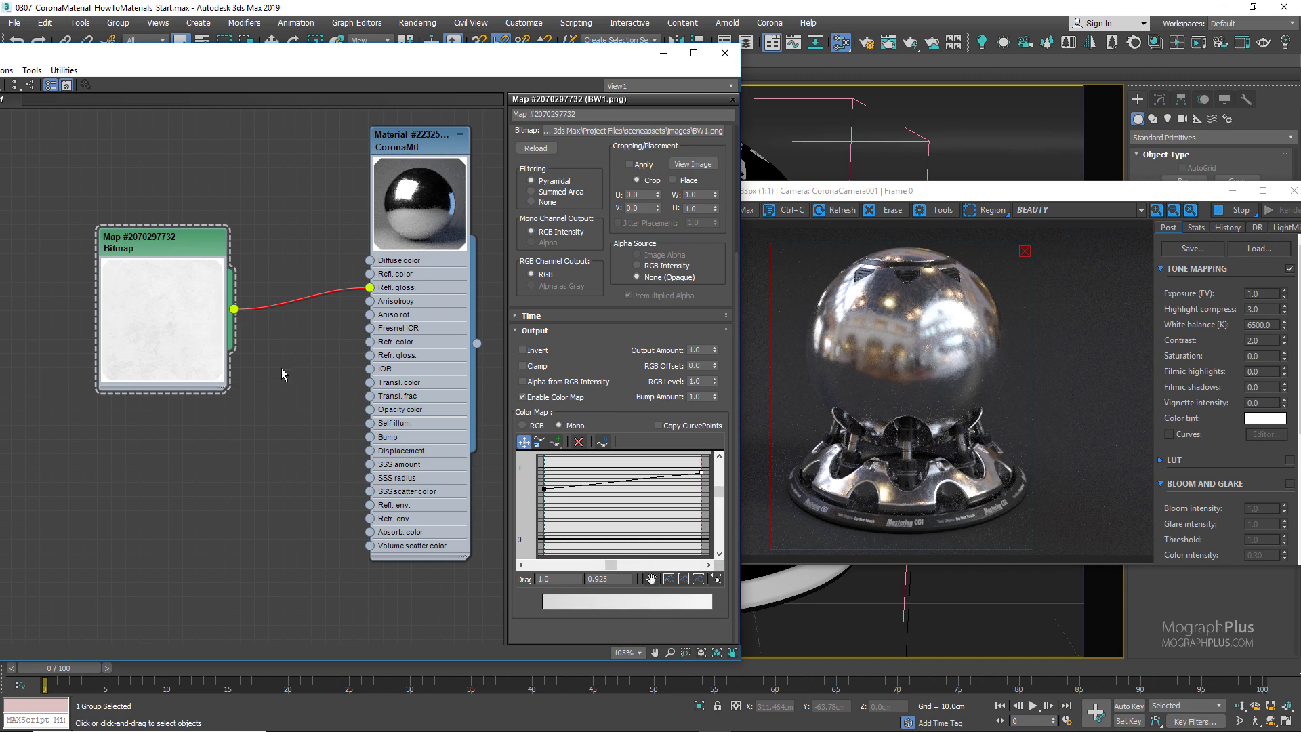
{"action": "left_click_drag", "start_coordinate": [291, 383], "coordinate": [369, 438]}
{"action": "double_click", "coordinate": [405, 147]}
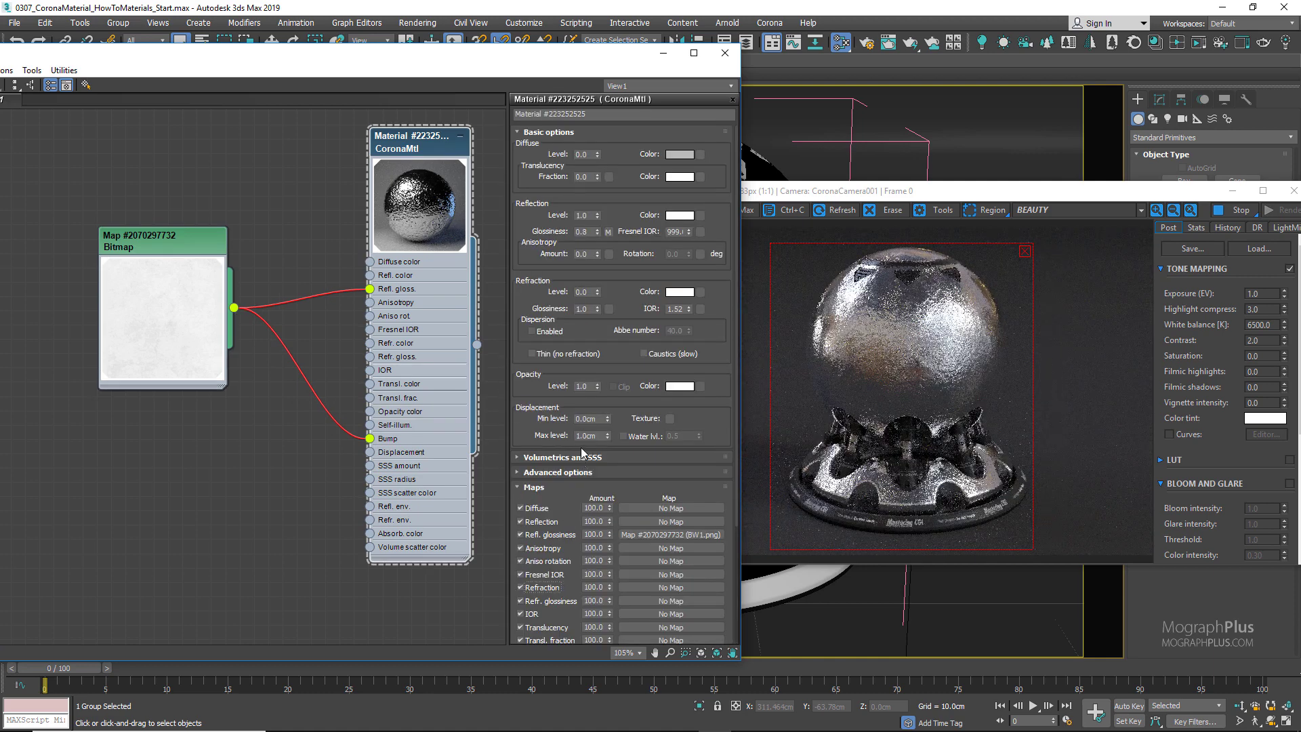
{"action": "scroll", "coordinate": [564, 563], "scroll_direction": "down", "scroll_amount": 3}
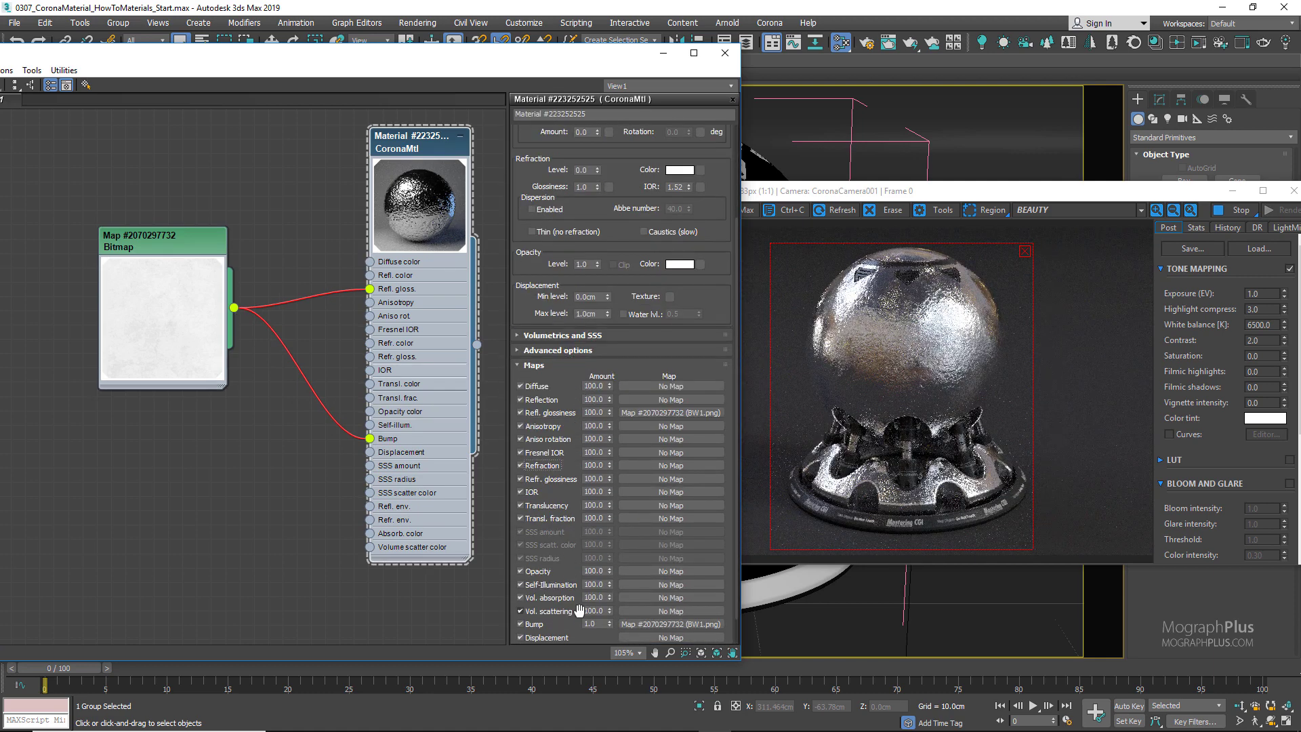
{"action": "double_click", "coordinate": [596, 624]}
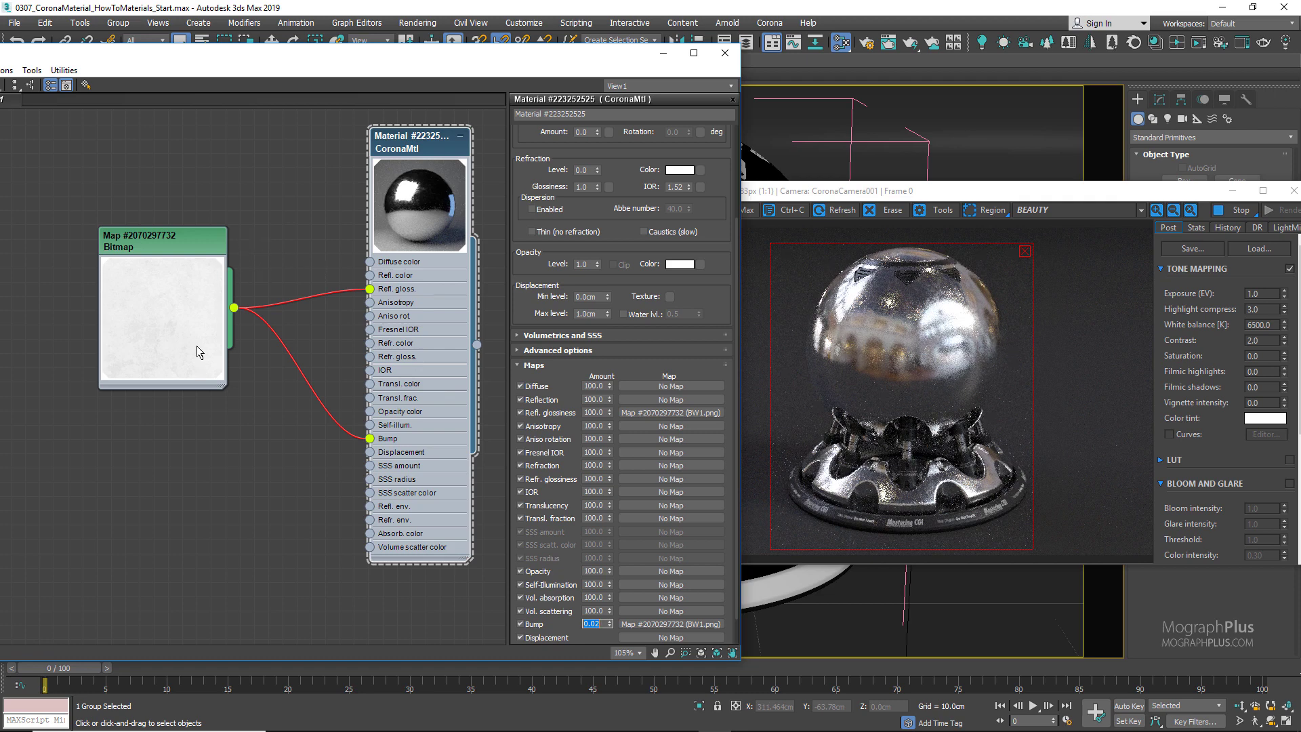
{"action": "middle_click_drag", "start_coordinate": [247, 474], "coordinate": [45, 490]}
- Duplicate the chrome CoronaMtl node and assign the copy to the shader ball
{"action": "left_click_drag", "start_coordinate": [192, 170], "coordinate": [381, 171], "text": "shift"}
{"action": "right_click", "coordinate": [381, 170]}
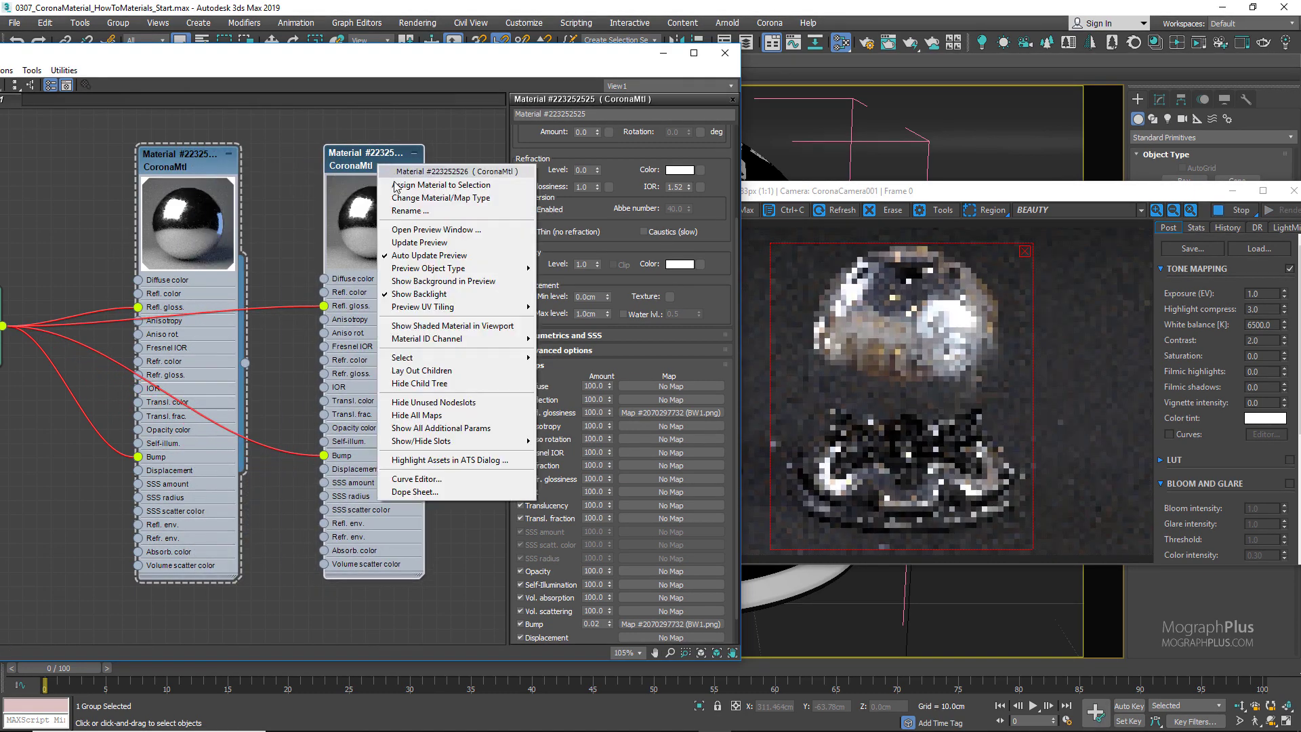
{"action": "left_click", "coordinate": [379, 188]}
{"action": "double_click", "coordinate": [366, 162]}
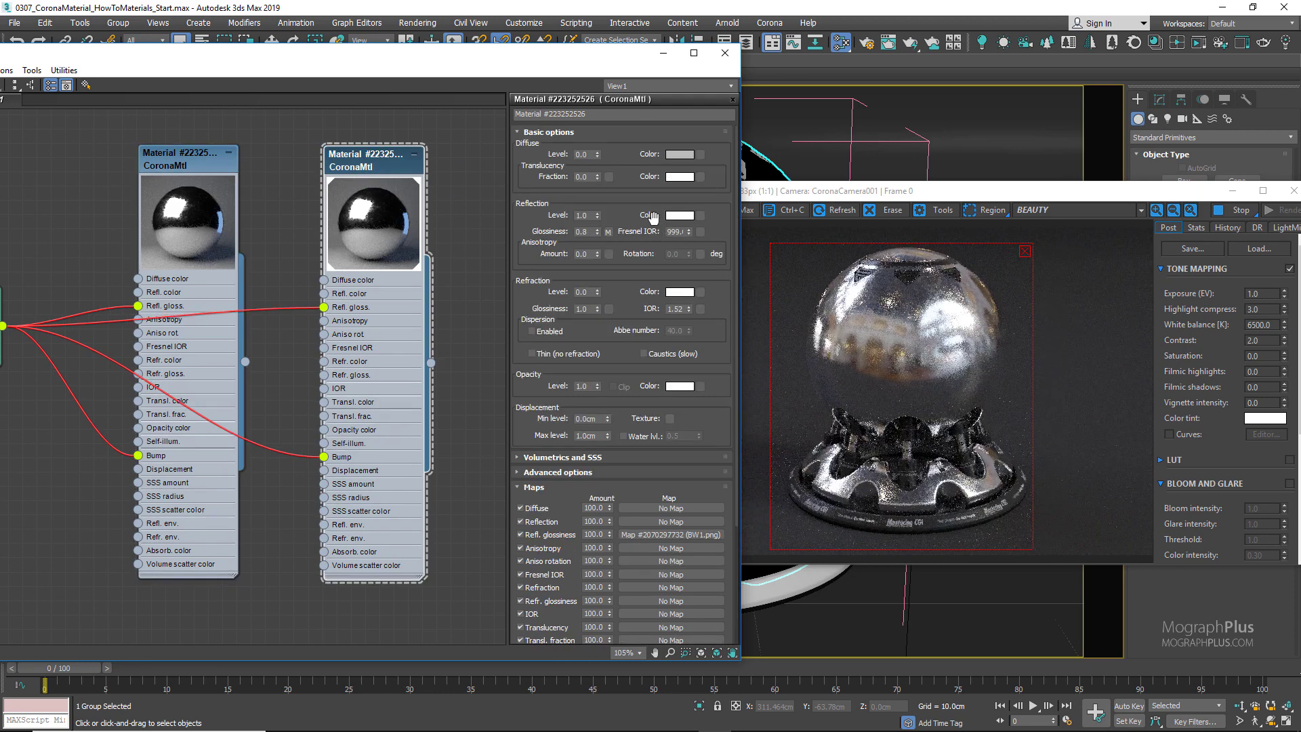
- Set the copy's Reflection Color to gold, R255 G198 B76
{"action": "left_click", "coordinate": [678, 215]}
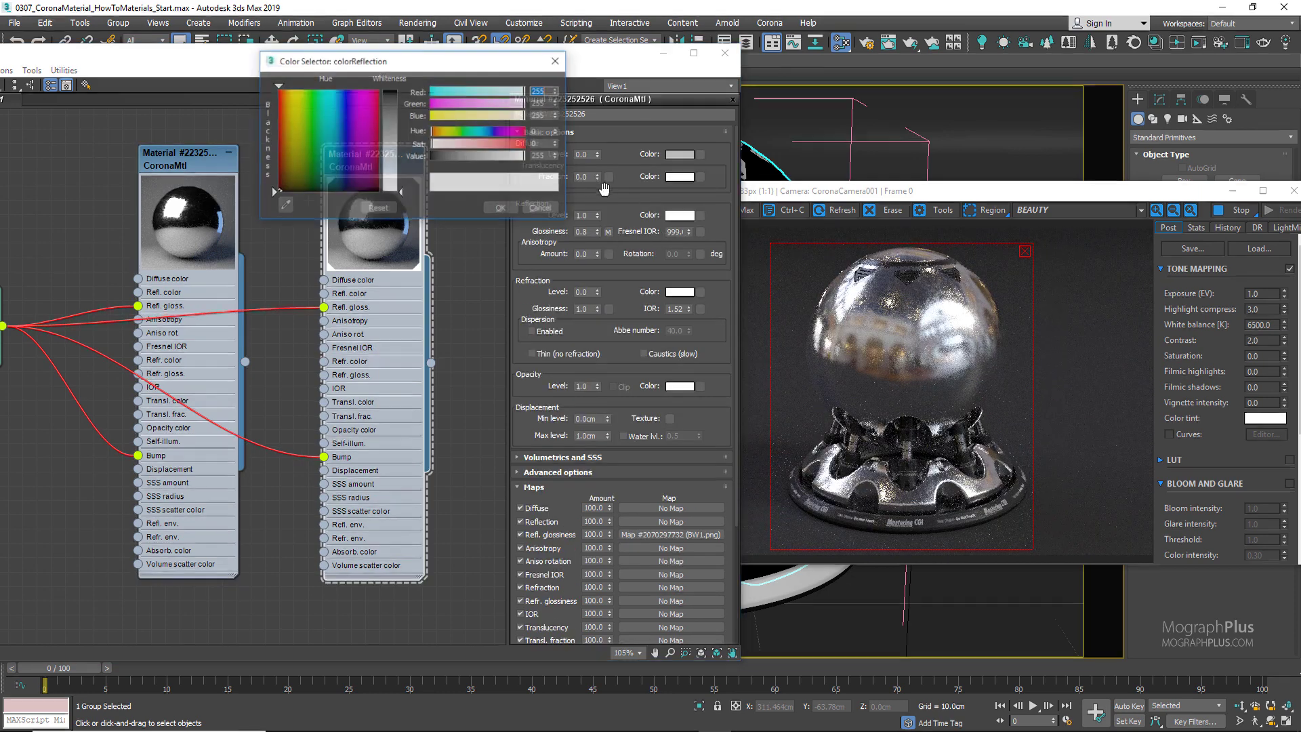
{"action": "left_click", "coordinate": [477, 130]}
{"action": "left_click_drag", "start_coordinate": [486, 141], "coordinate": [447, 132]}
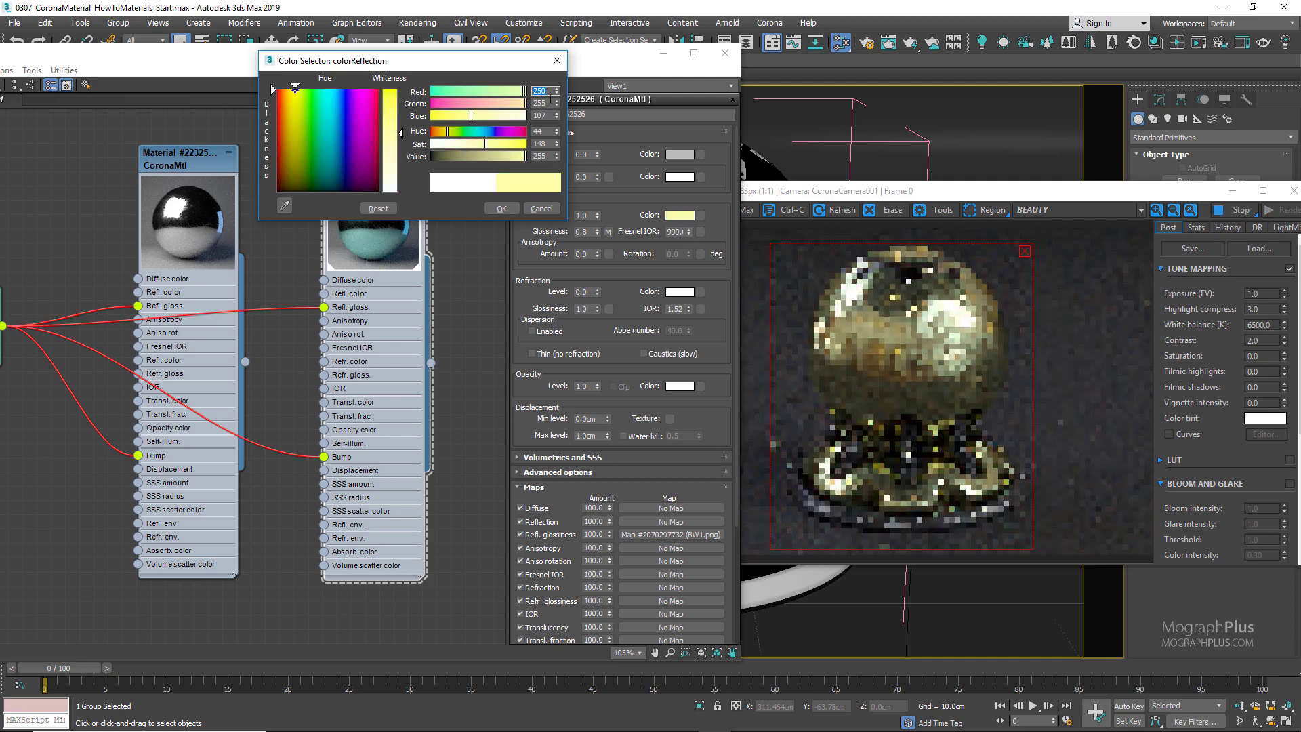
{"action": "type", "text": "255"}
{"action": "double_click", "coordinate": [547, 103]}
{"action": "type", "text": "1"}
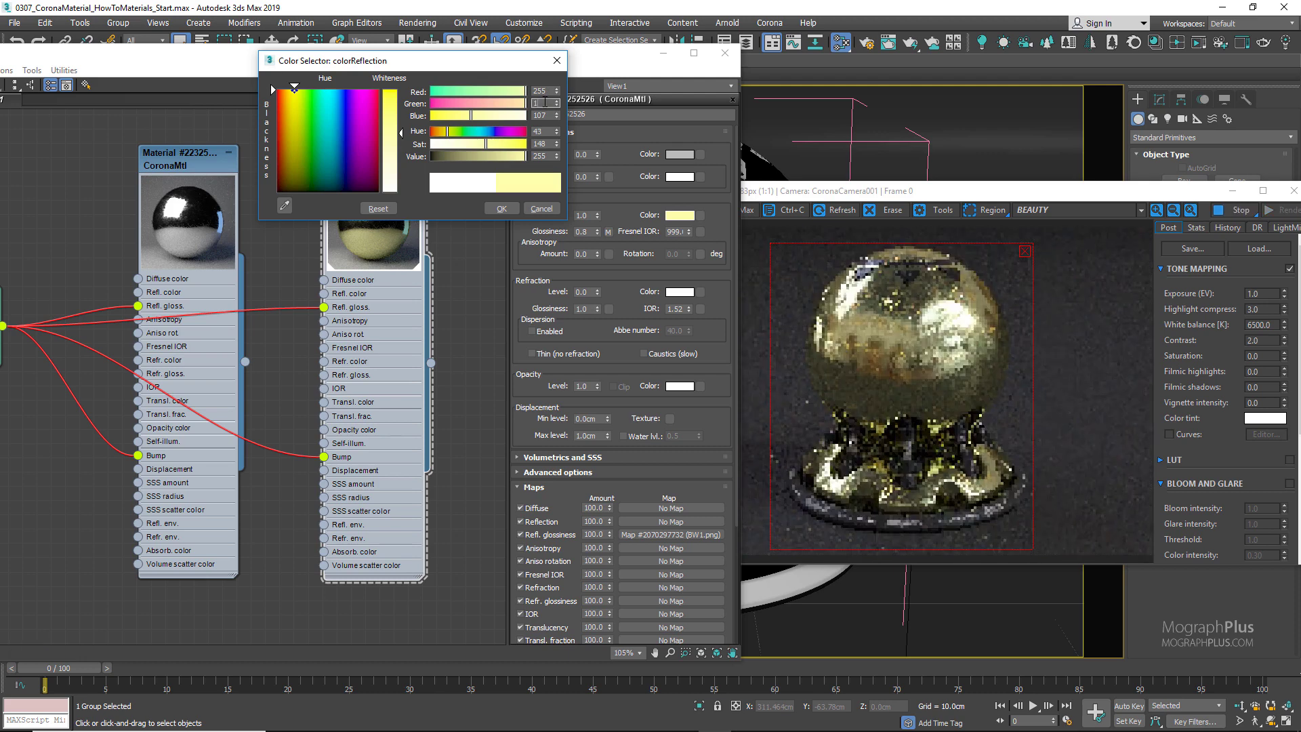
{"action": "type", "text": "98"}
{"action": "double_click", "coordinate": [542, 114]}
{"action": "type", "text": "7"}
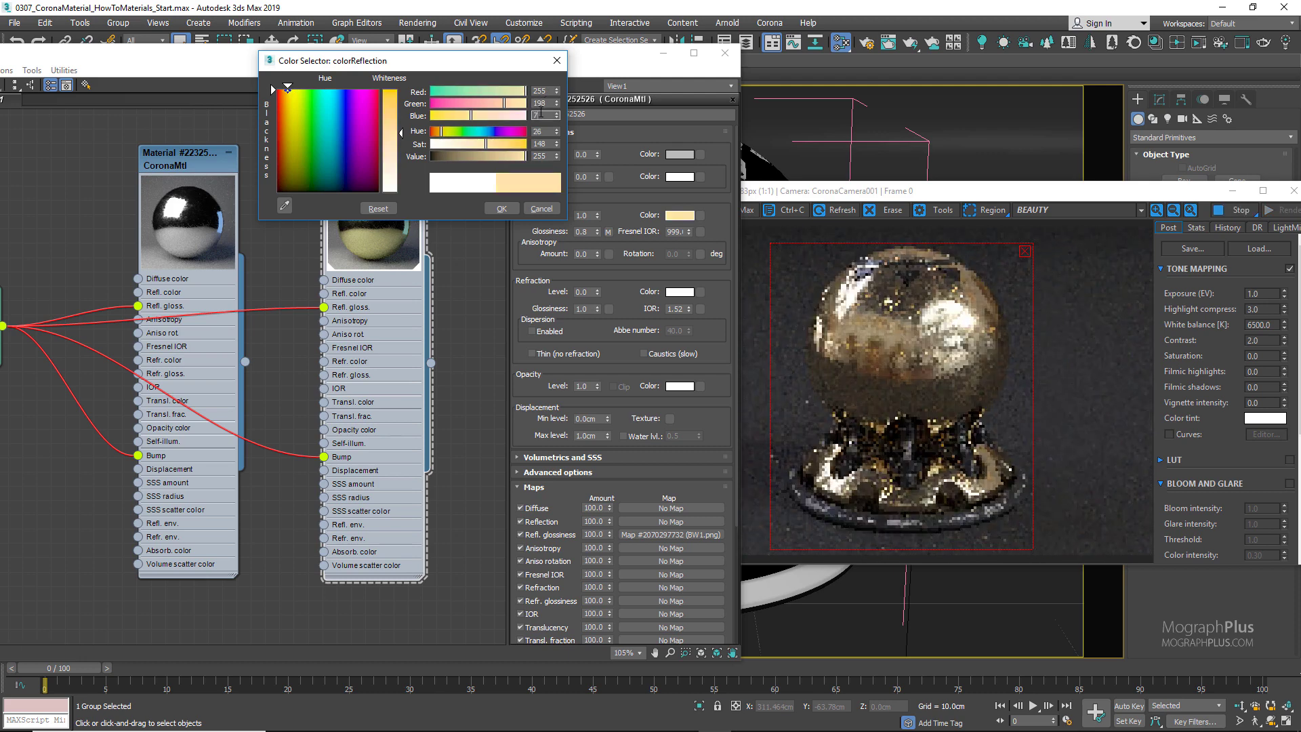
{"action": "type", "text": "6"}
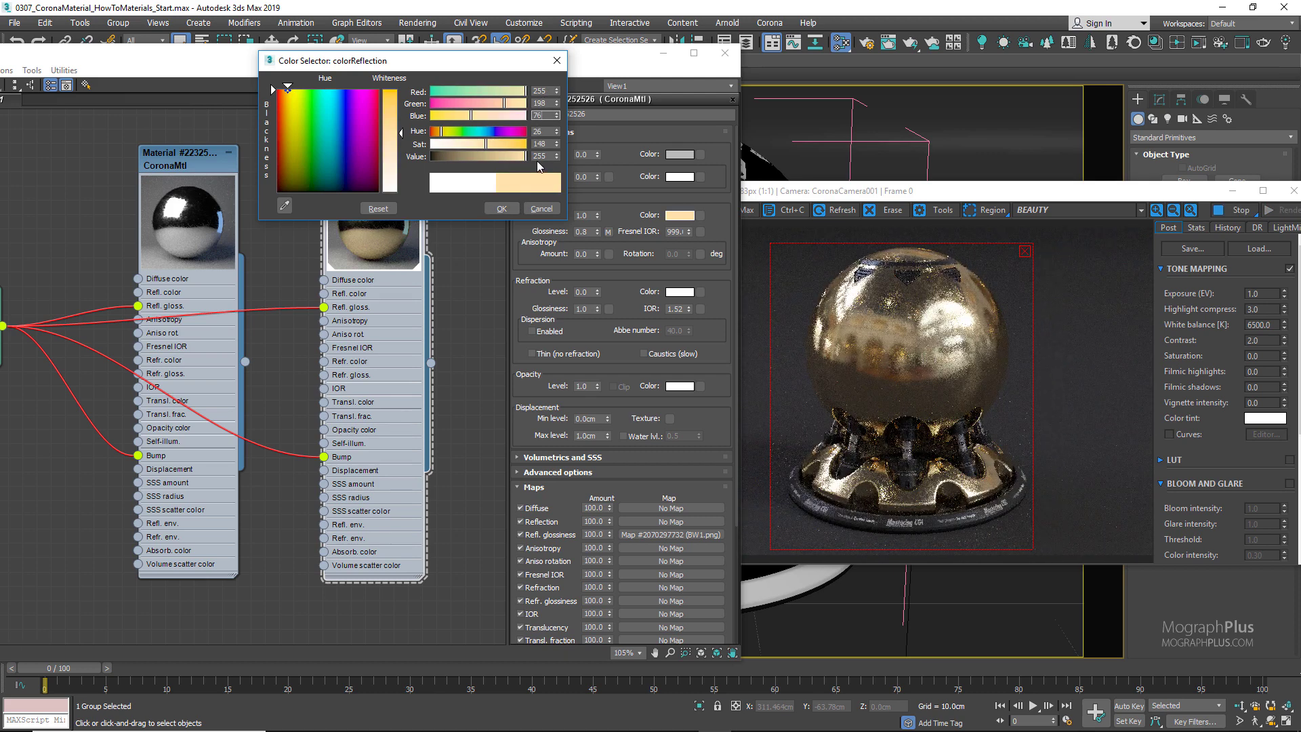
{"action": "left_click", "coordinate": [501, 208]}
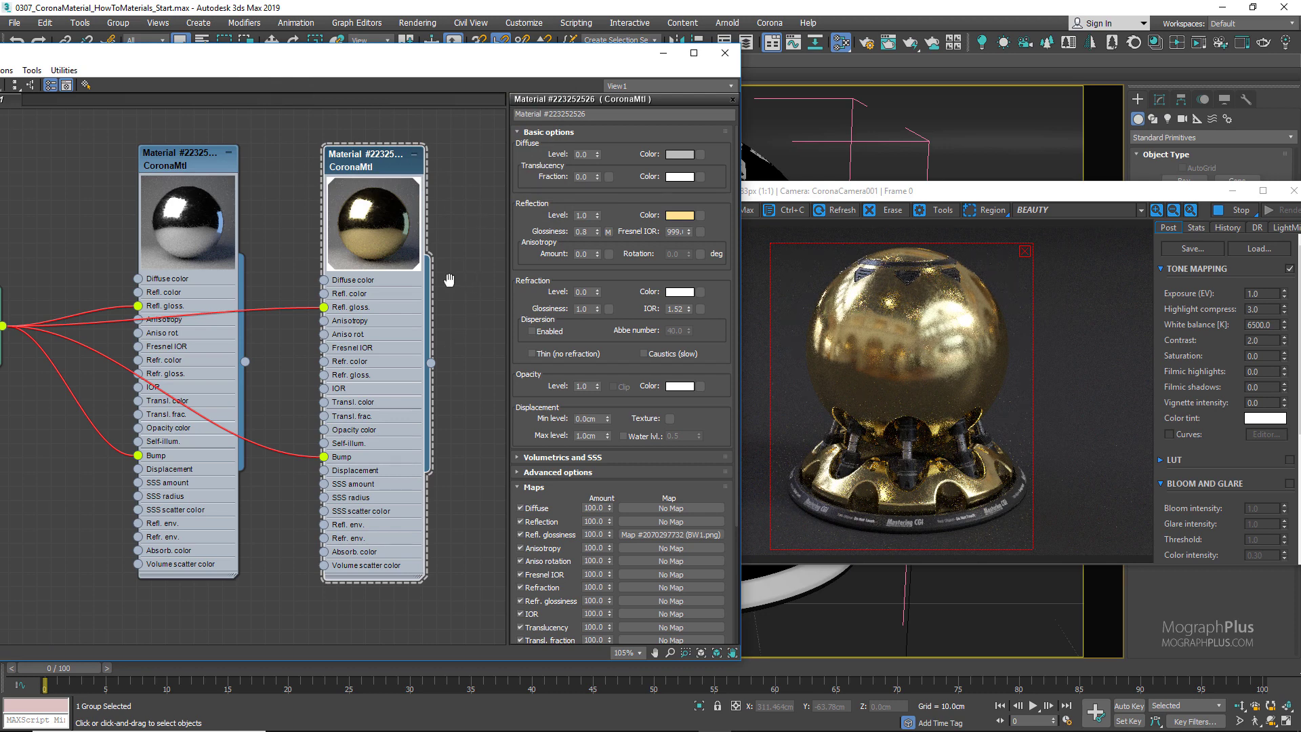
- Duplicate the gold material node and assign the new copy to the shader ball
{"action": "middle_click_drag", "start_coordinate": [454, 282], "coordinate": [312, 272]}
{"action": "left_click_drag", "start_coordinate": [241, 156], "coordinate": [419, 153], "text": "shift"}
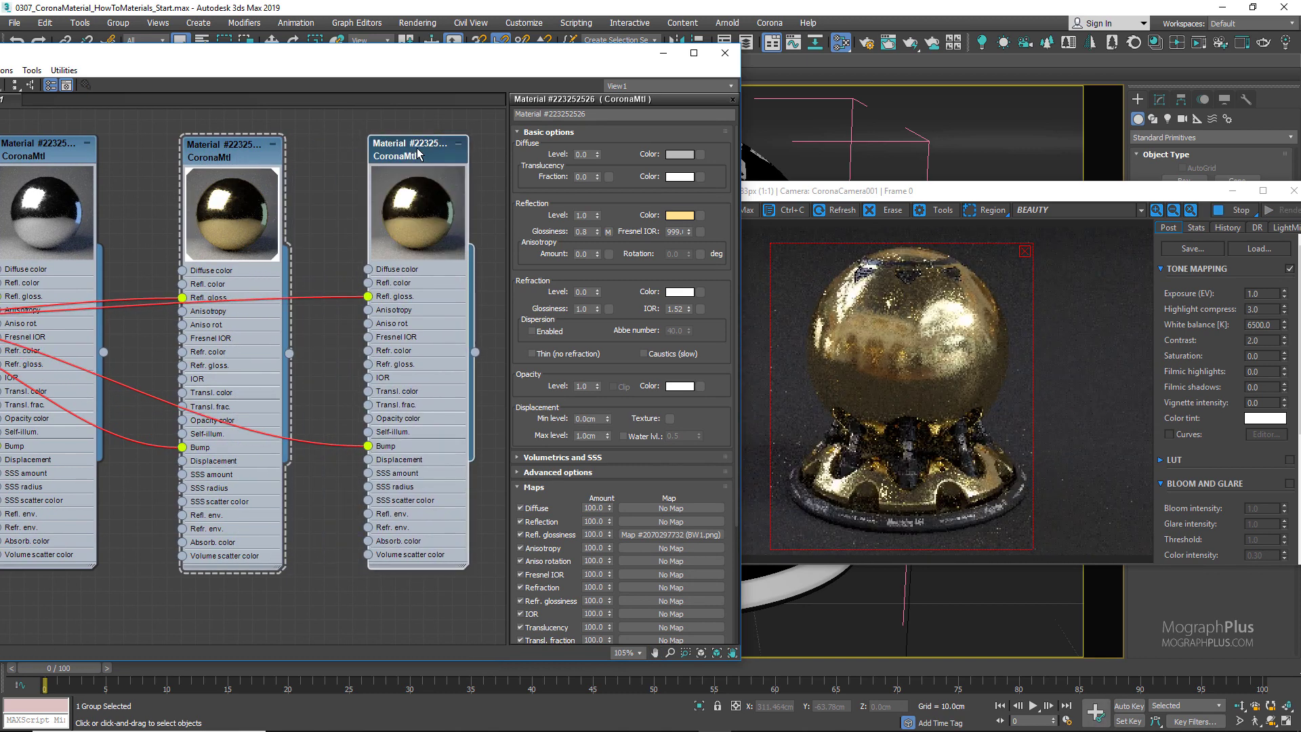
{"action": "right_click", "coordinate": [418, 153]}
{"action": "left_click", "coordinate": [424, 163]}
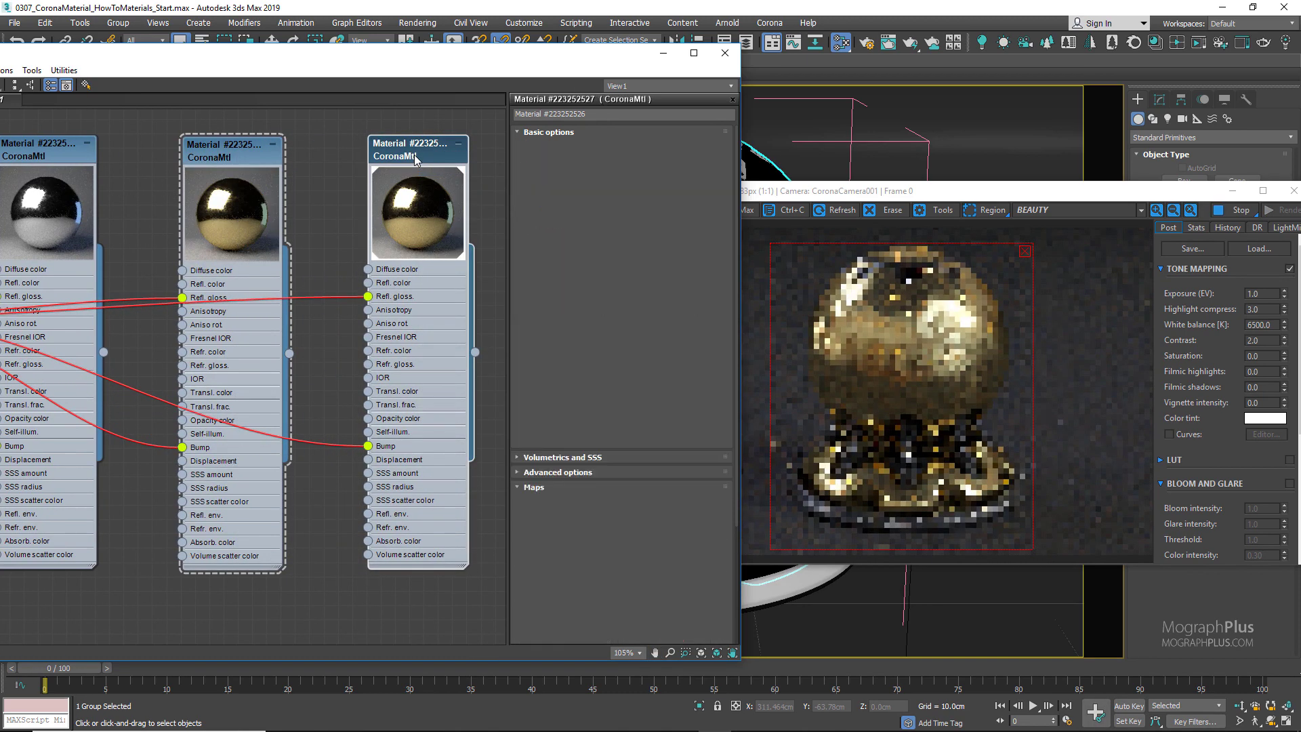
{"action": "double_click", "coordinate": [416, 157]}
- Change the Reflection Color's Green to 111 for a copper 255, 111, 76
{"action": "left_click", "coordinate": [678, 215]}
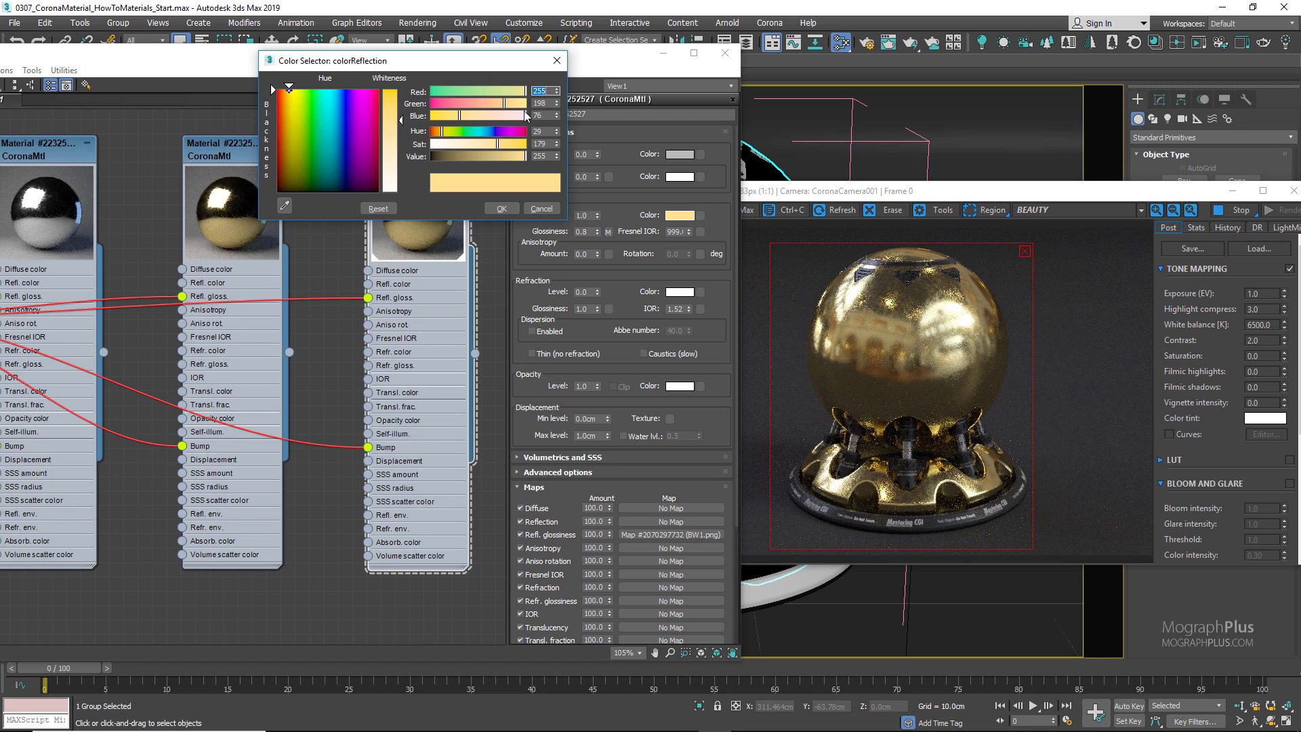
{"action": "double_click", "coordinate": [540, 103]}
{"action": "type", "text": "111"}
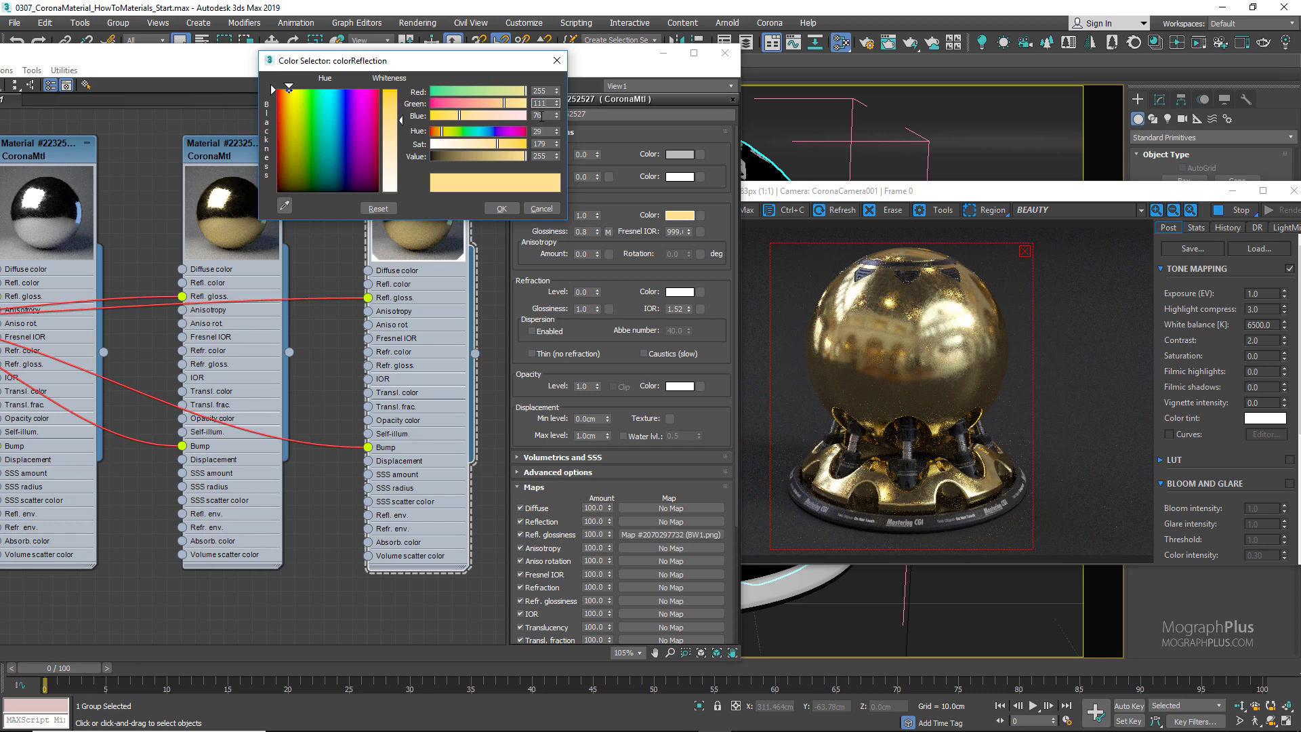
{"action": "key", "text": "Tab"}
{"action": "left_click", "coordinate": [501, 209]}
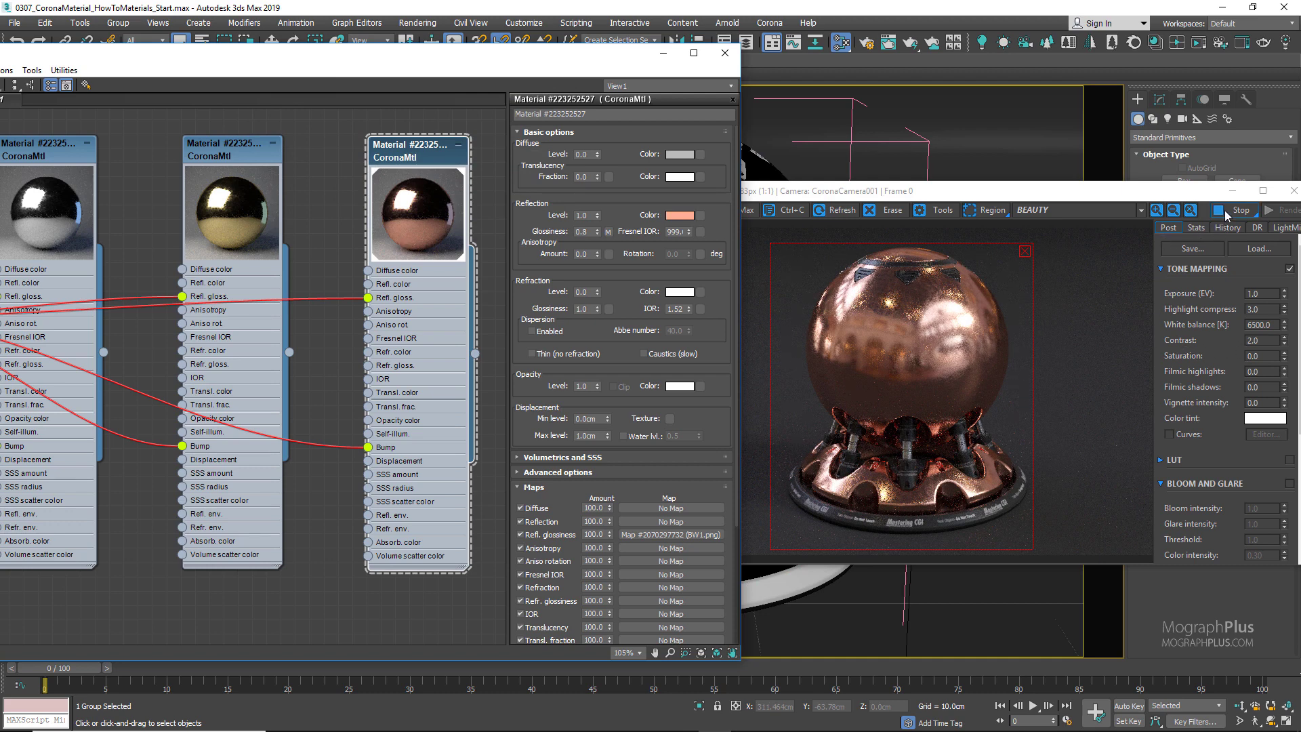
- Cancel the reflection colour picker unchanged and stop the Corona interactive render
{"action": "left_click", "coordinate": [680, 215]}
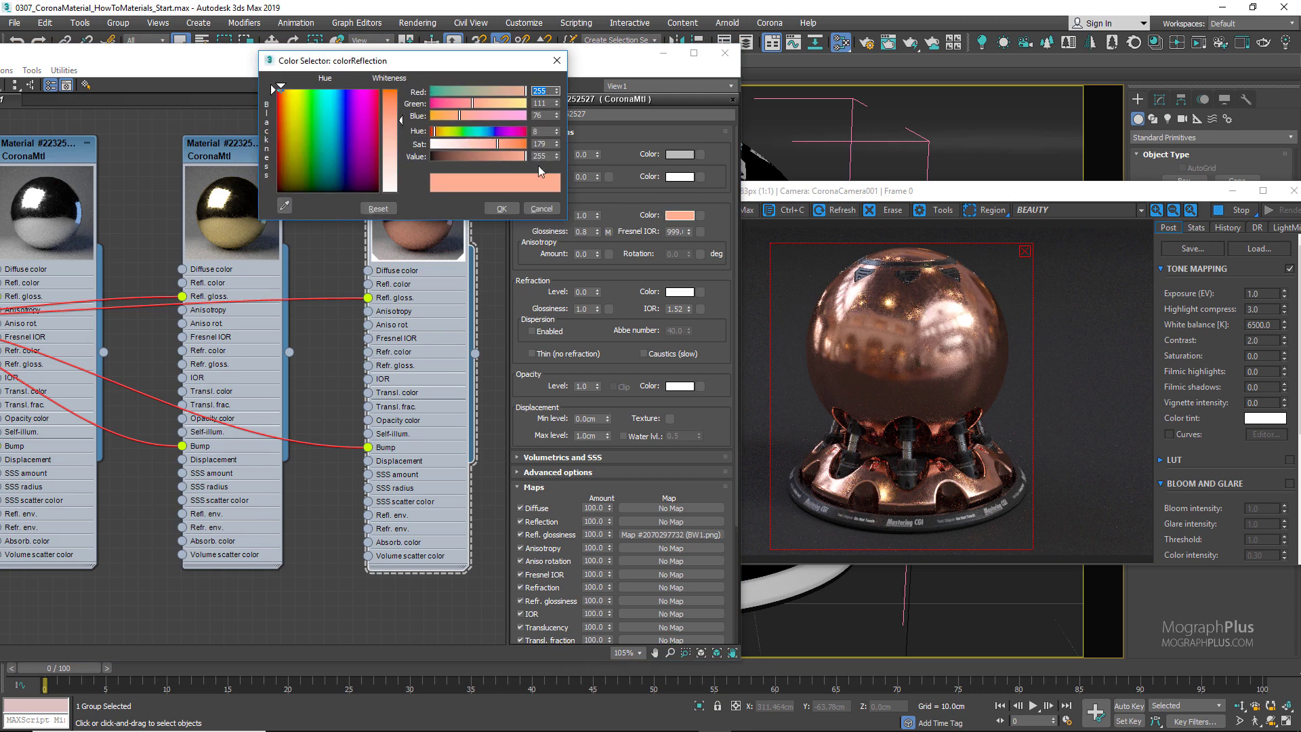
{"action": "left_click", "coordinate": [546, 209]}
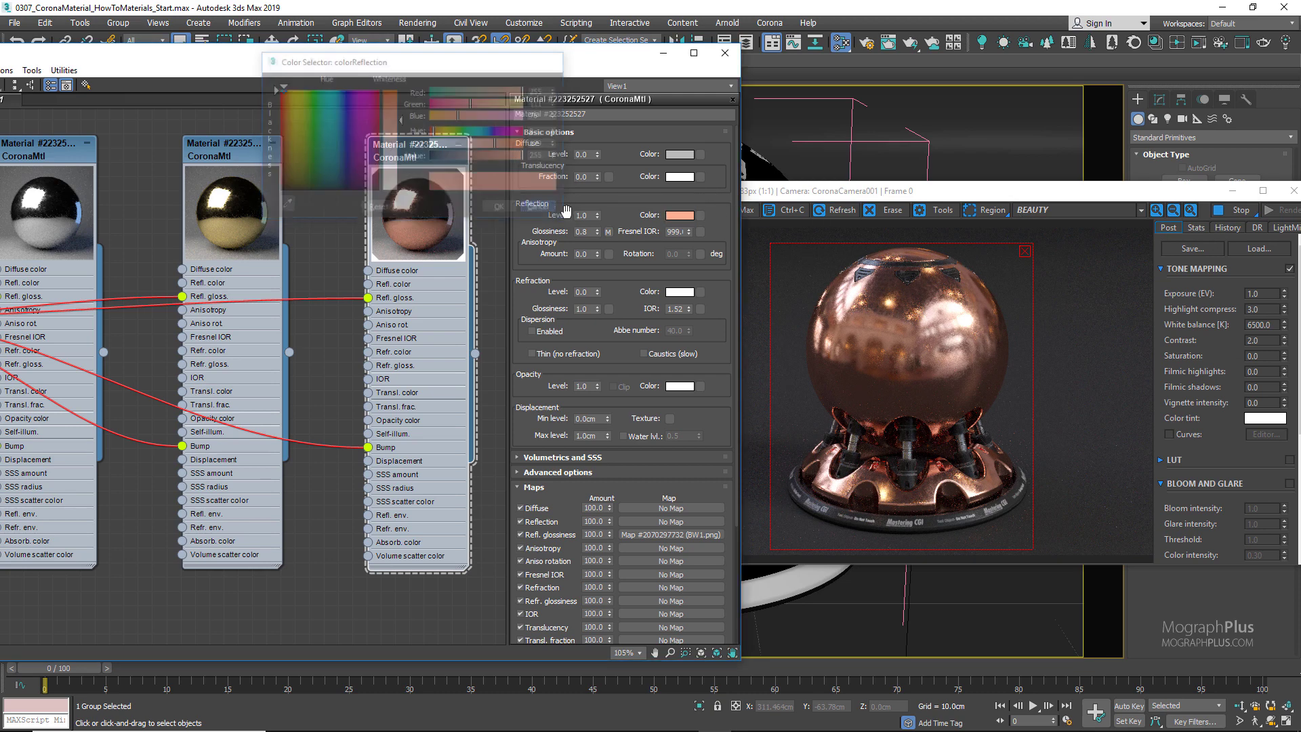
{"action": "left_click", "coordinate": [1241, 211]}
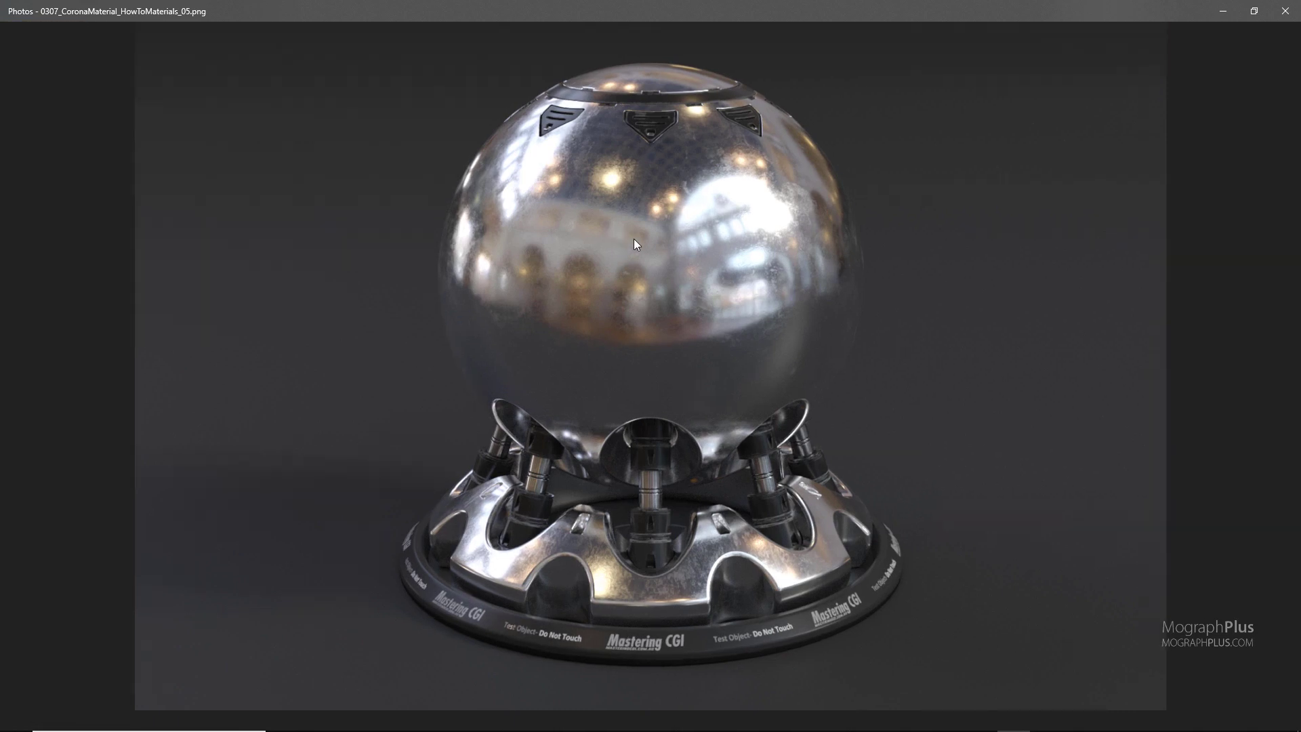
- Flip through renders _05, _06 and _07 in Photos, ending on the gold _06
{"action": "key", "text": "Right"}
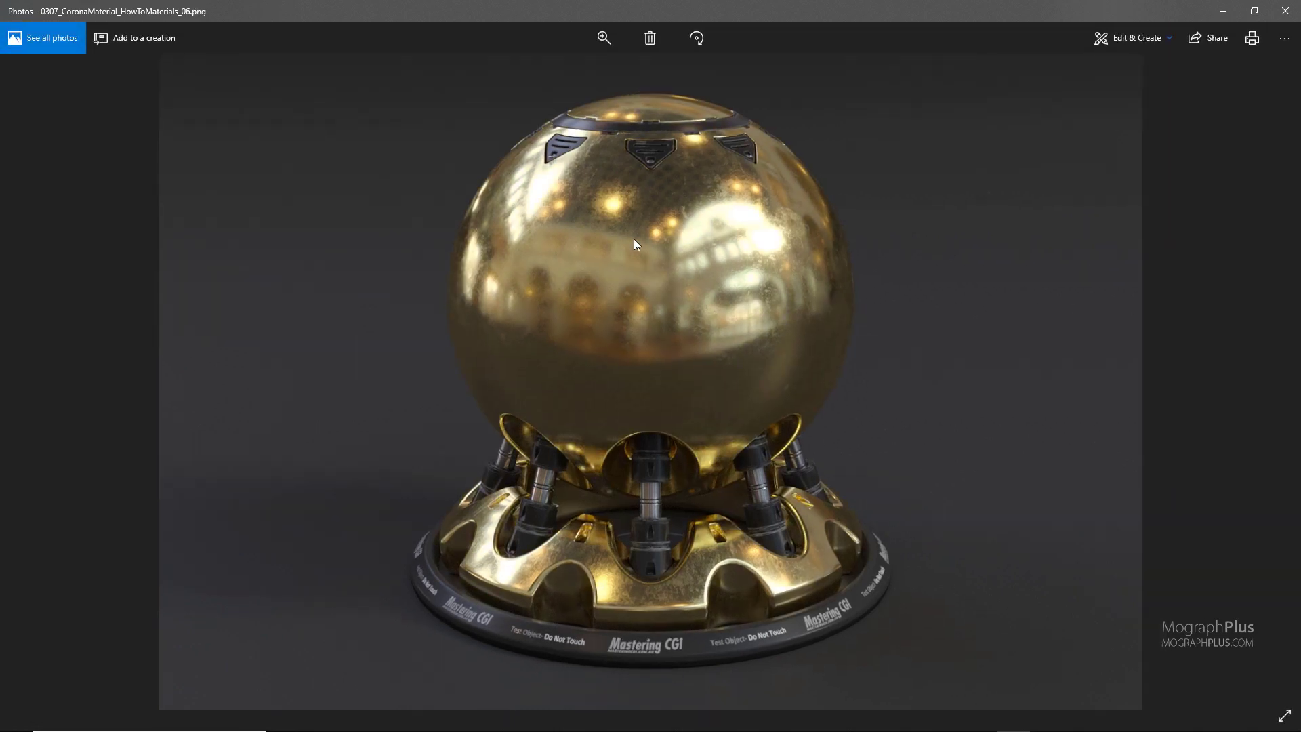
{"action": "key", "text": "Right"}
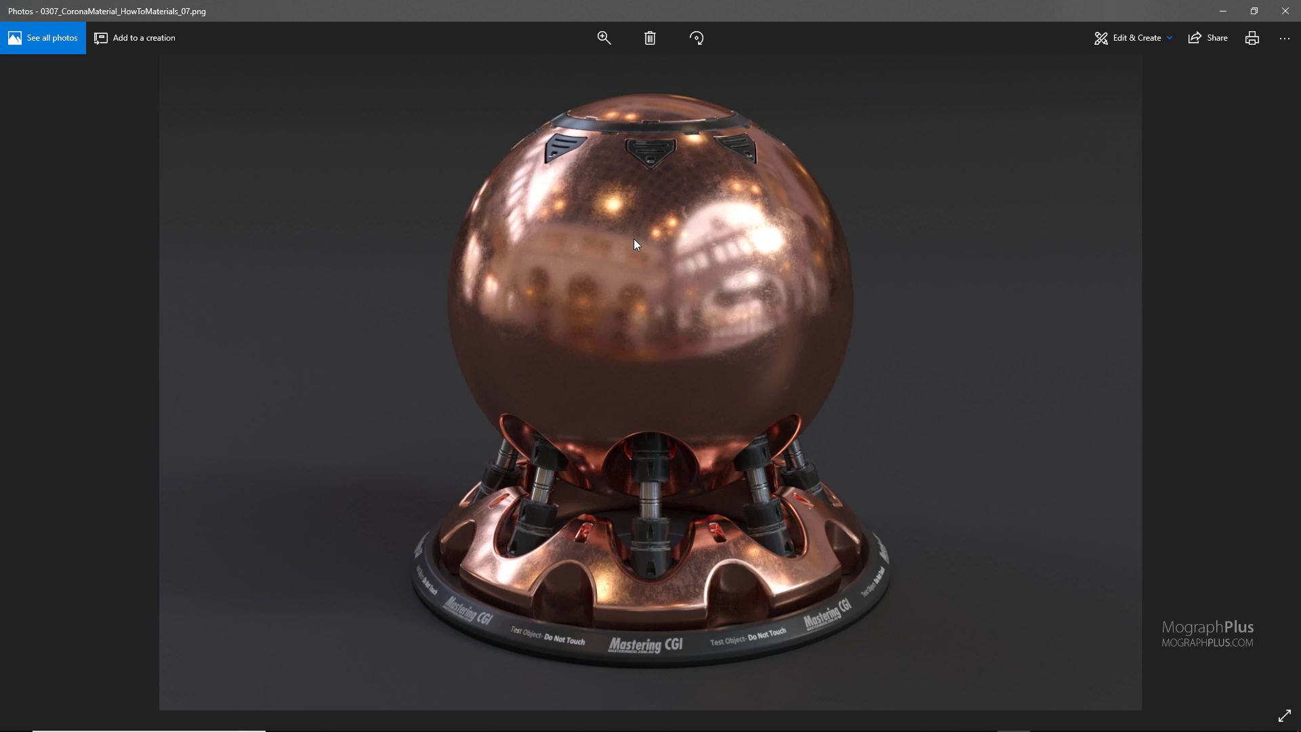
{"action": "key", "text": "Left"}
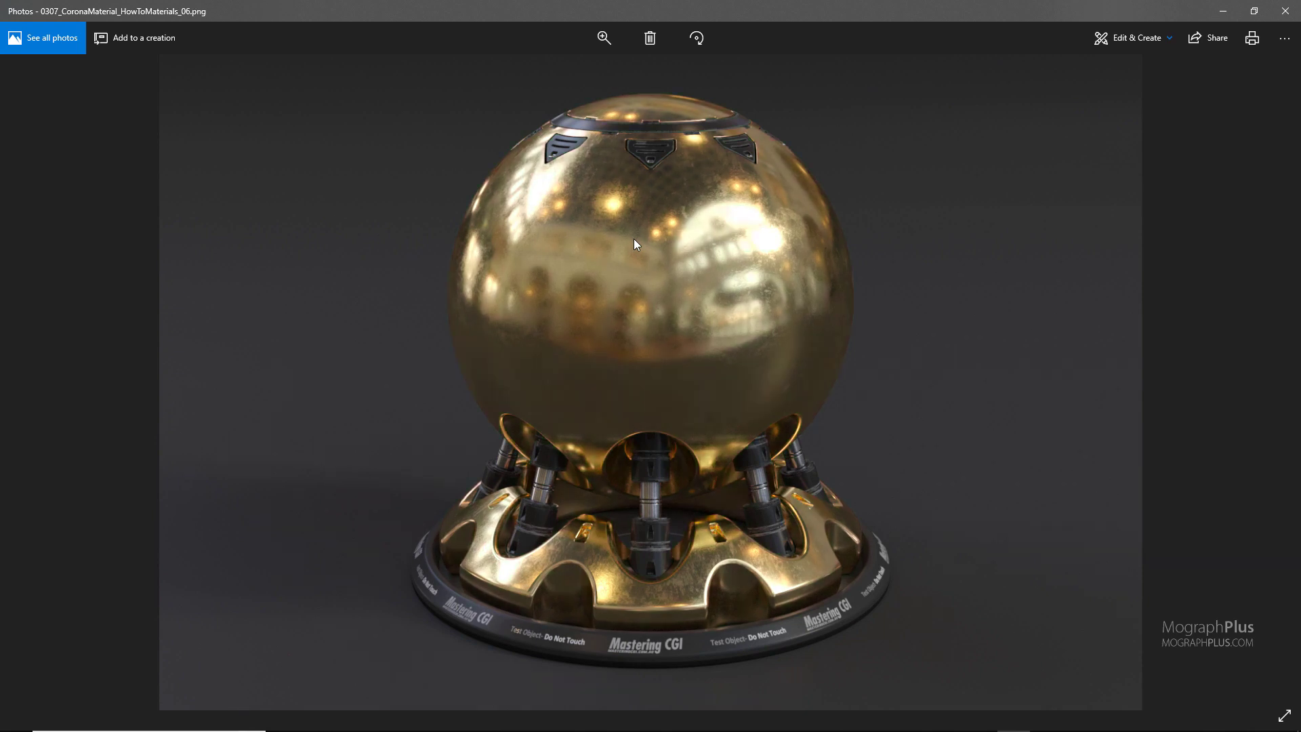
{"action": "key", "text": "Left"}
{"action": "key", "text": "Right"}
{"action": "key", "text": "Right"}
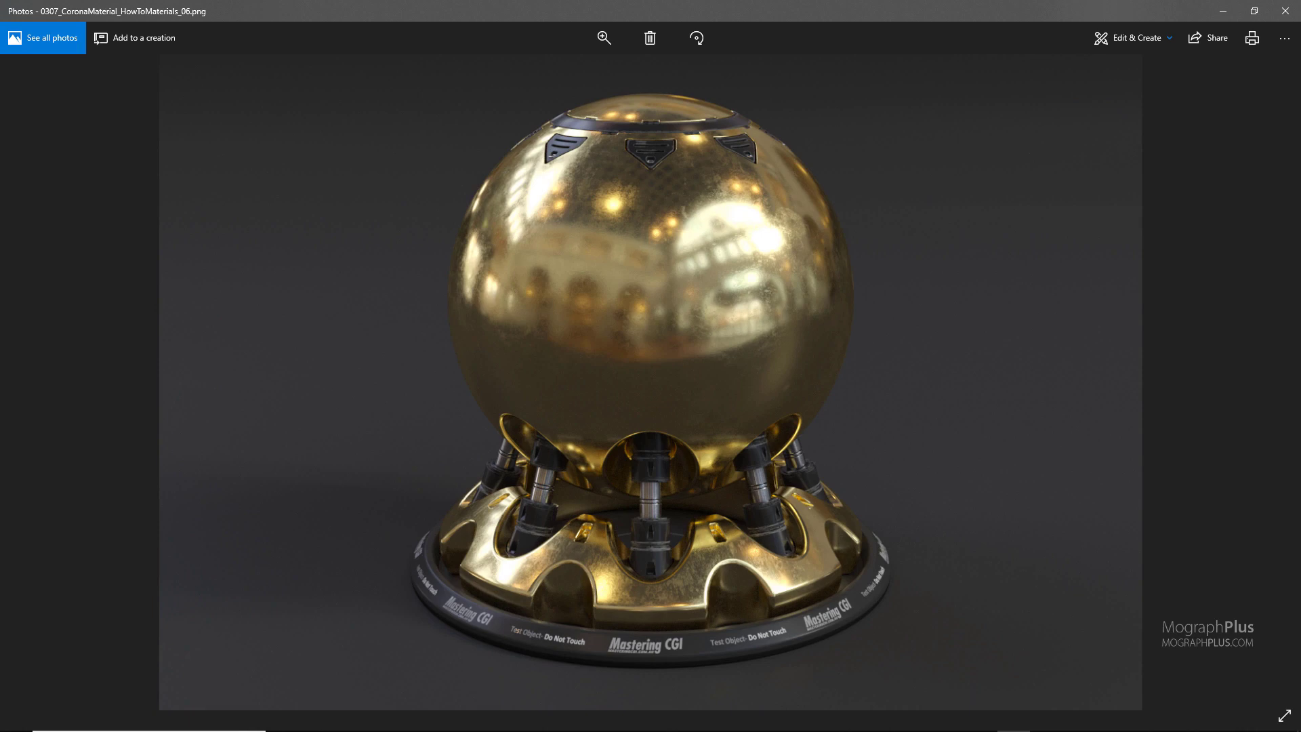